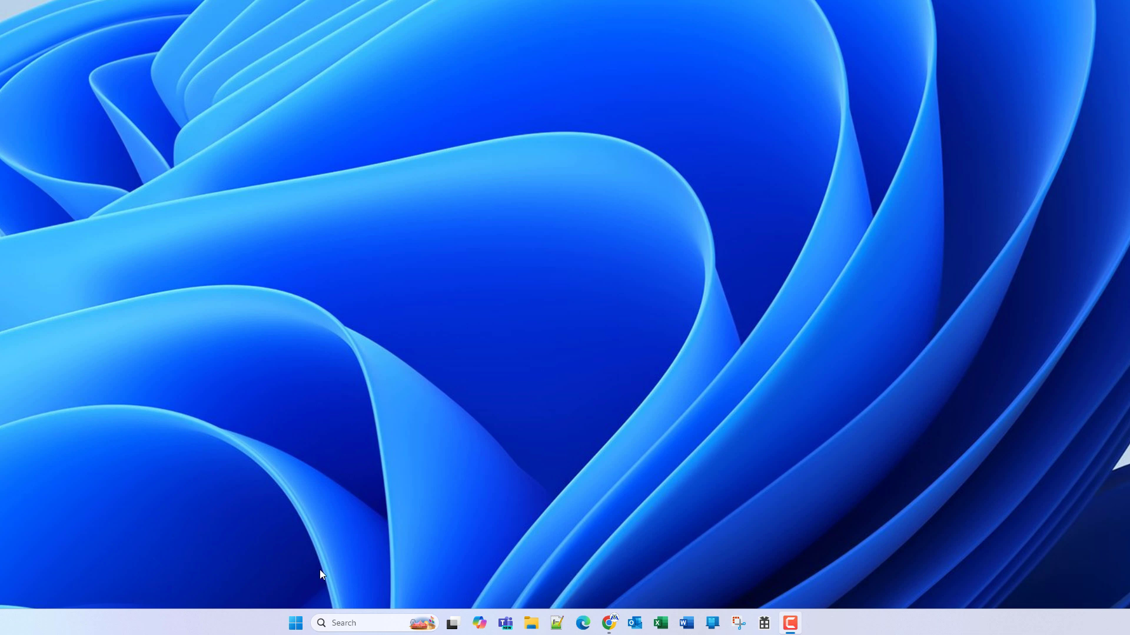
Open Disk Management from the Start menu and enlarge its window so Disk 3 shows
{"action": "right_click", "coordinate": [297, 623]}
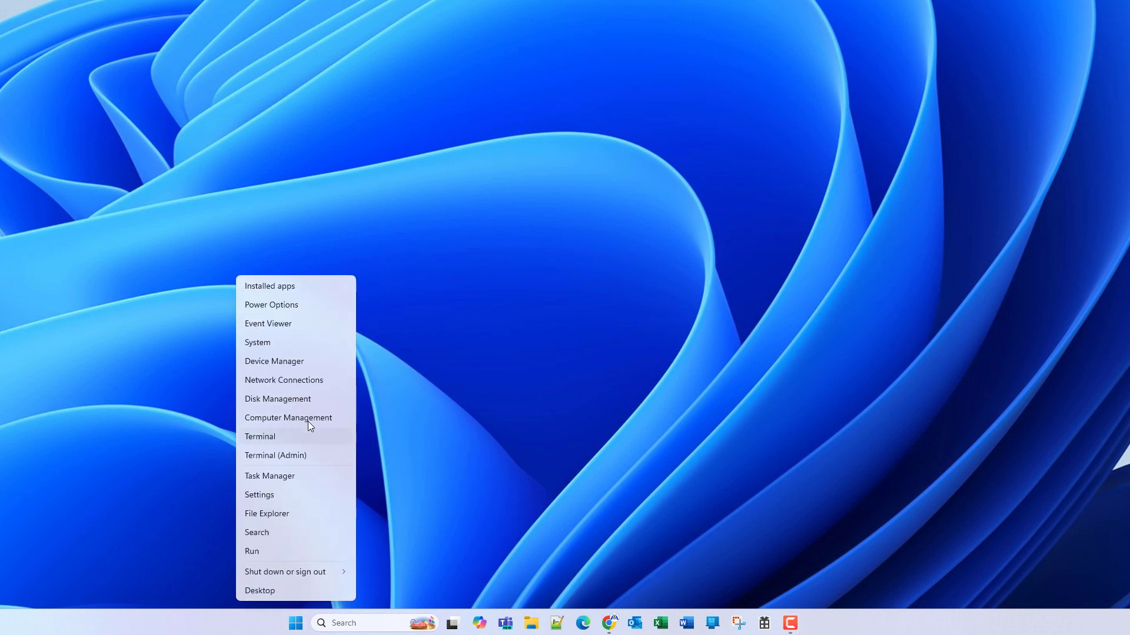
{"action": "left_click", "coordinate": [294, 398]}
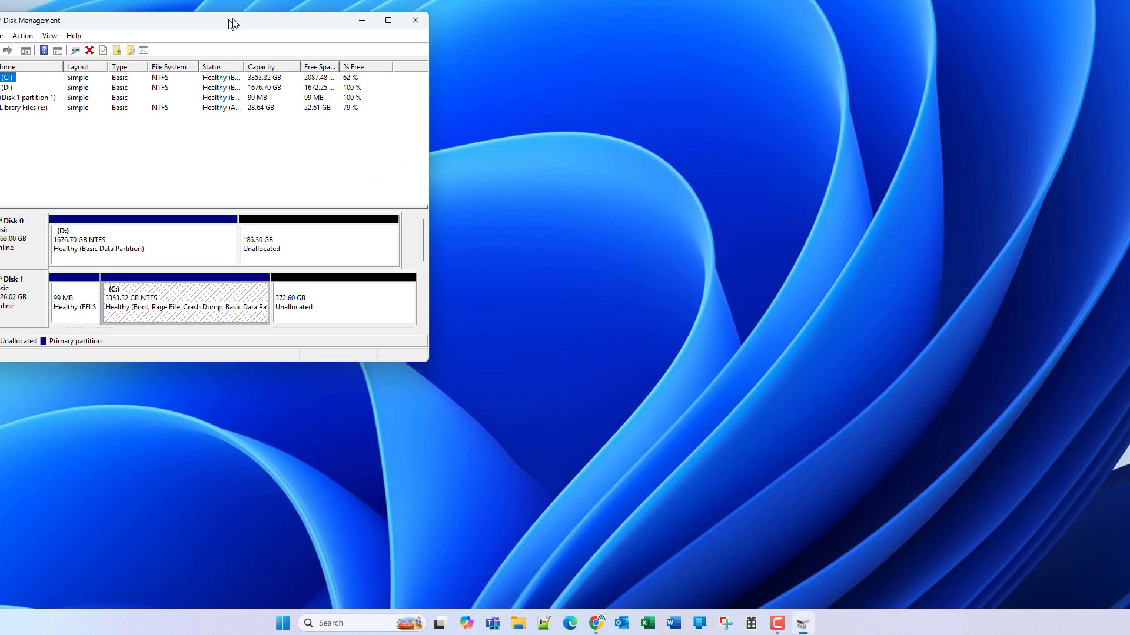
{"action": "left_click_drag", "start_coordinate": [457, 360], "coordinate": [798, 503]}
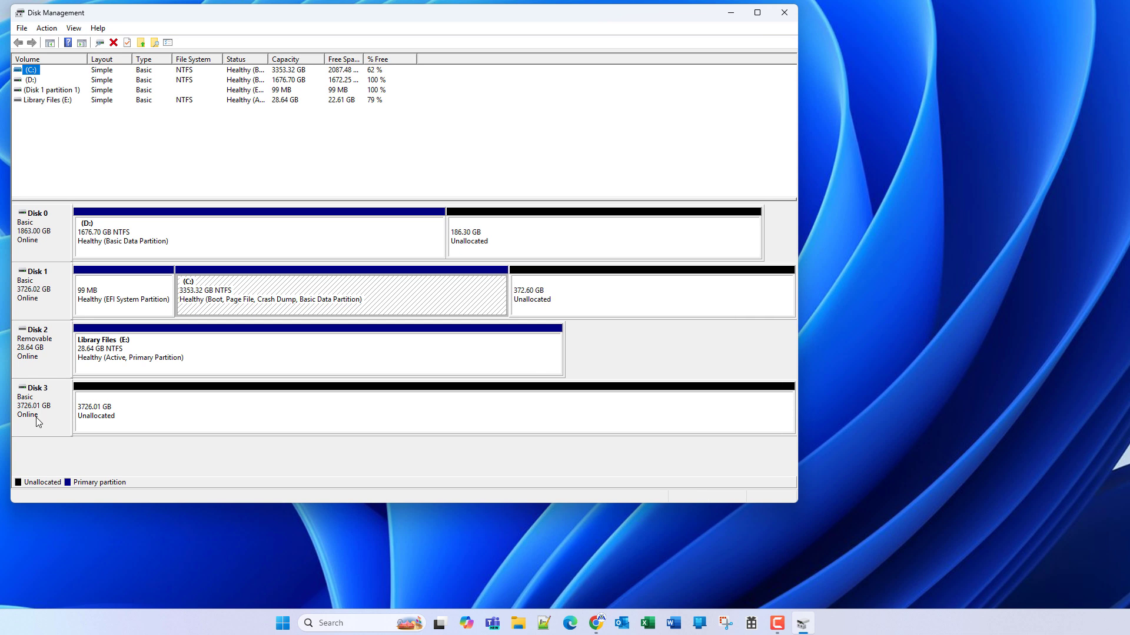
{"action": "left_click", "coordinate": [129, 409]}
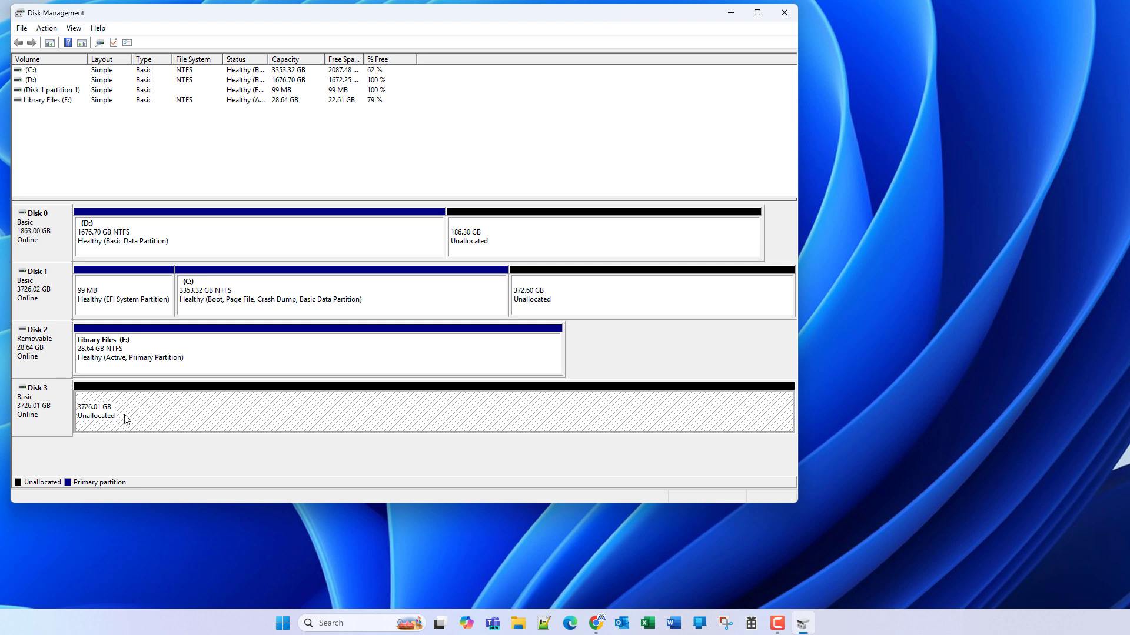
Start a new simple volume on Disk 3's unallocated space sized 32000 MB
{"action": "right_click", "coordinate": [165, 411]}
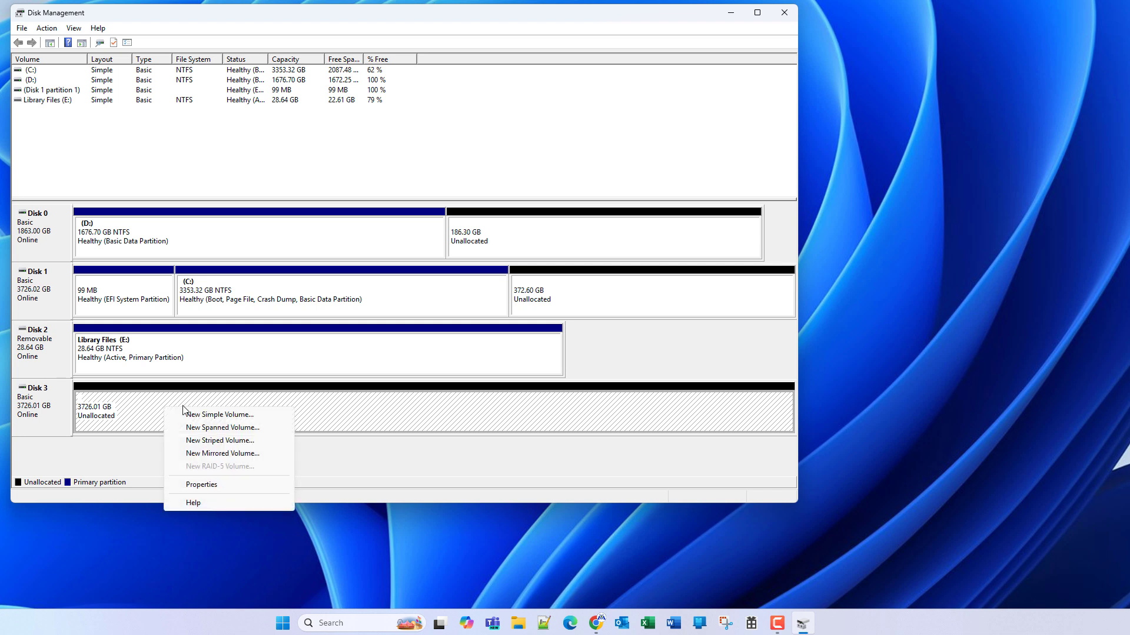
{"action": "left_click", "coordinate": [217, 415]}
{"action": "left_click", "coordinate": [234, 281]}
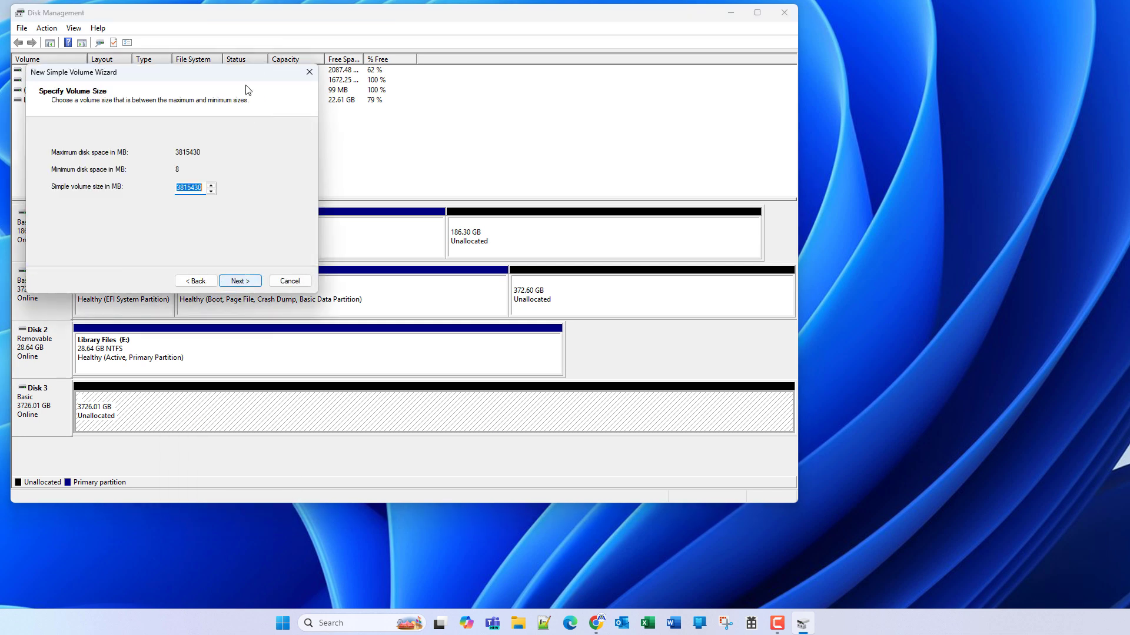
{"action": "left_click_drag", "start_coordinate": [206, 76], "coordinate": [290, 184]}
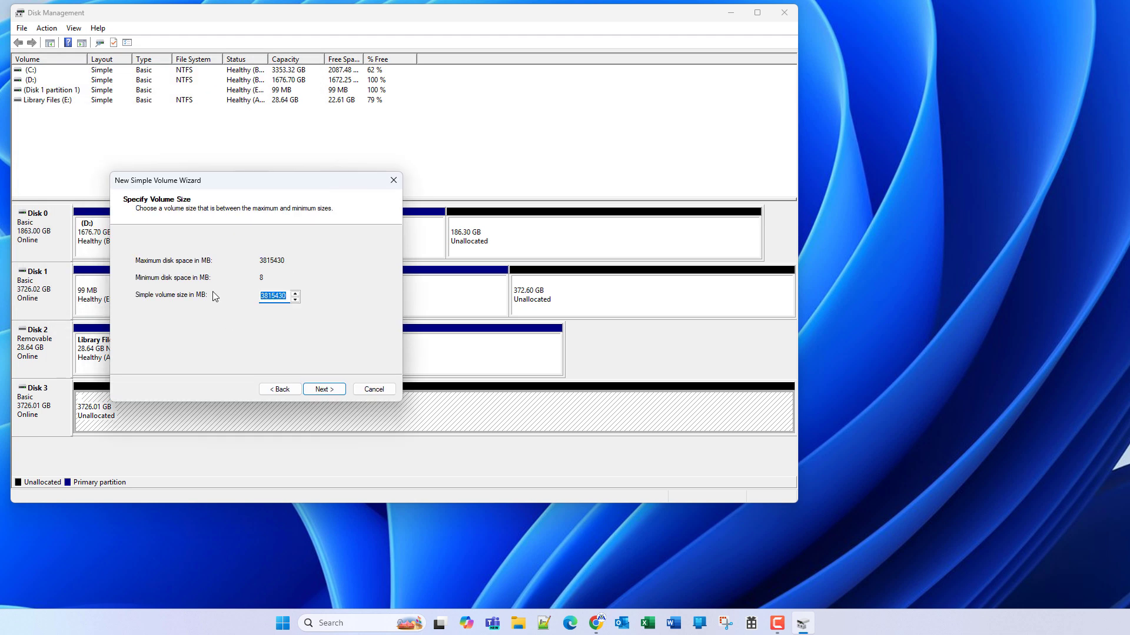
{"action": "type", "text": "32000"}
{"action": "double_click", "coordinate": [286, 299]}
{"action": "left_click", "coordinate": [325, 390]}
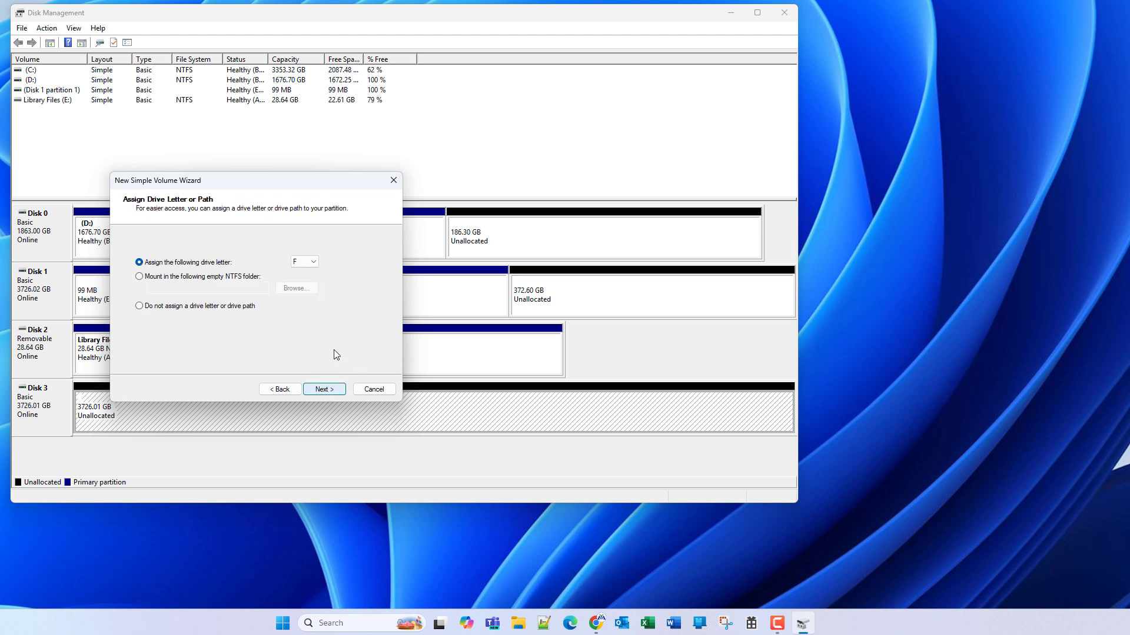
Keep F as the new volume's drive letter
{"action": "left_click", "coordinate": [311, 262]}
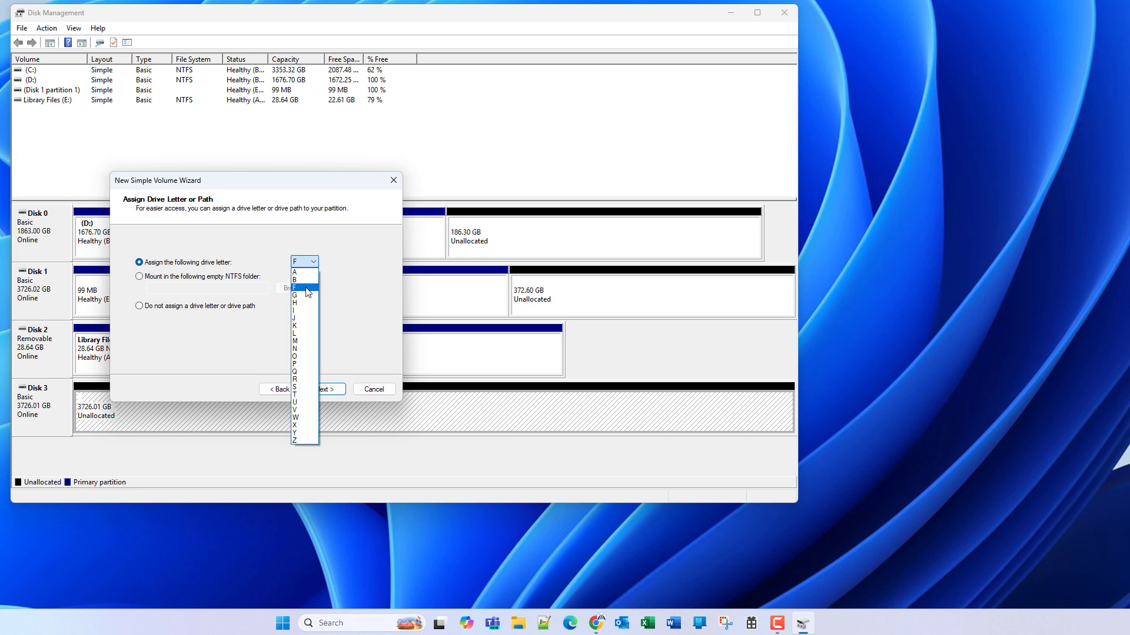
{"action": "left_click", "coordinate": [306, 288]}
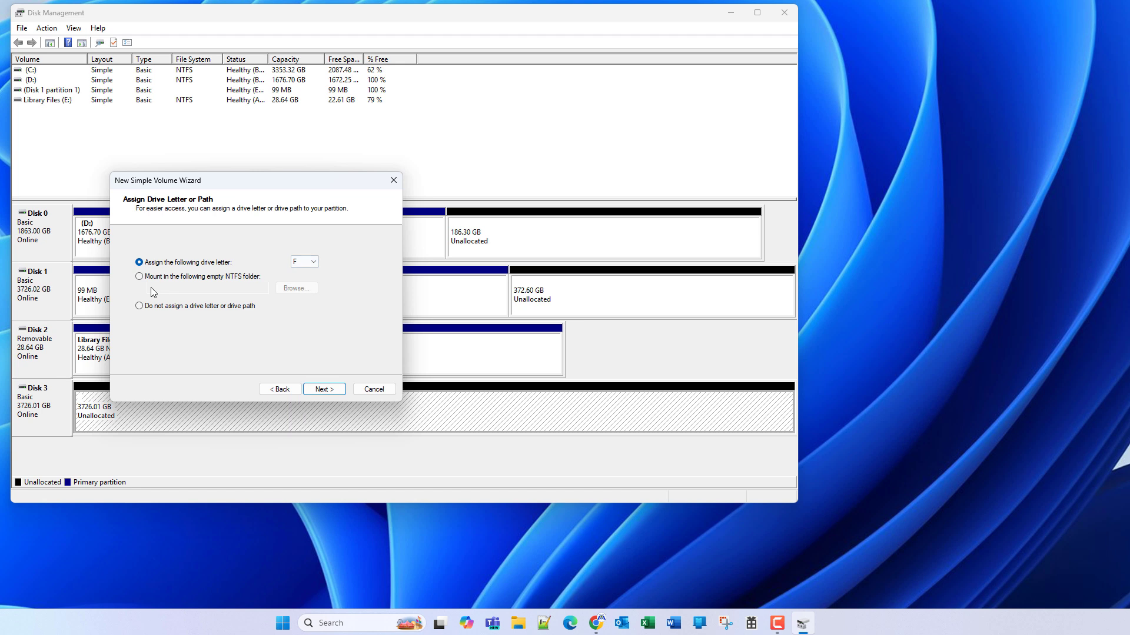
{"action": "left_click", "coordinate": [323, 389]}
Format it FAT32 with default allocation size, label it 'FAT32 Drive', and finish
{"action": "left_click", "coordinate": [255, 290]}
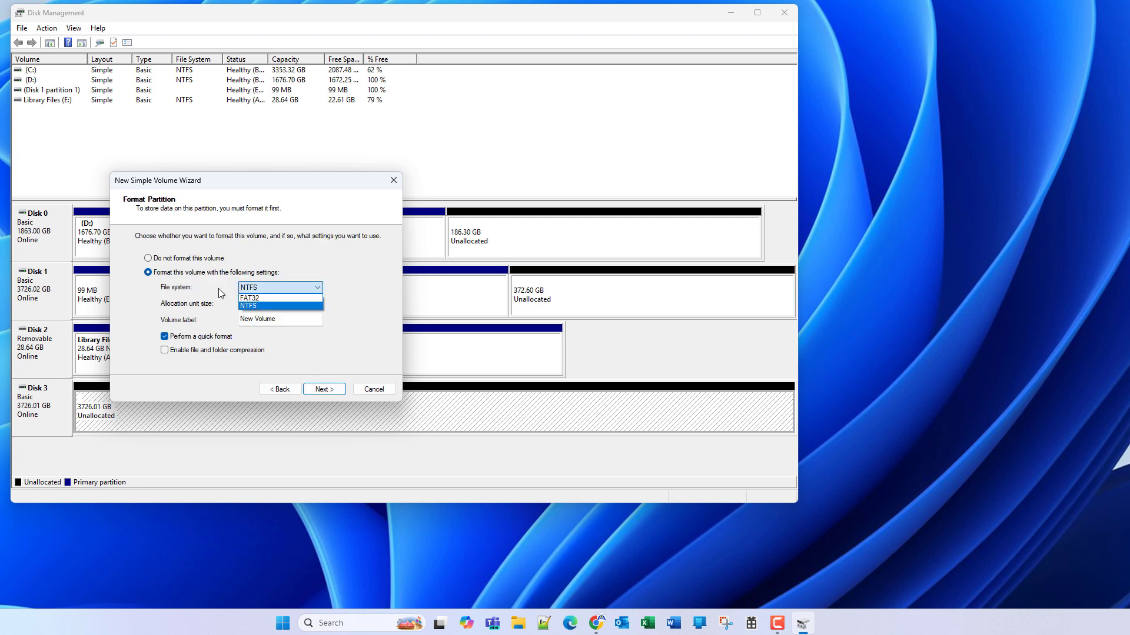
{"action": "left_click", "coordinate": [256, 303]}
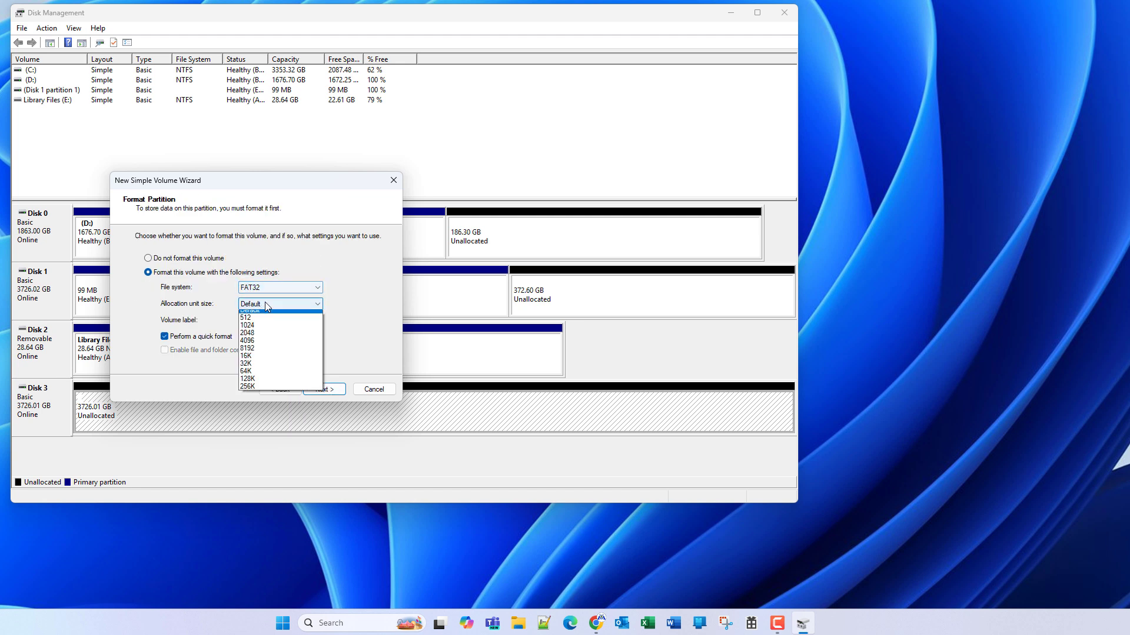
{"action": "left_click", "coordinate": [266, 303]}
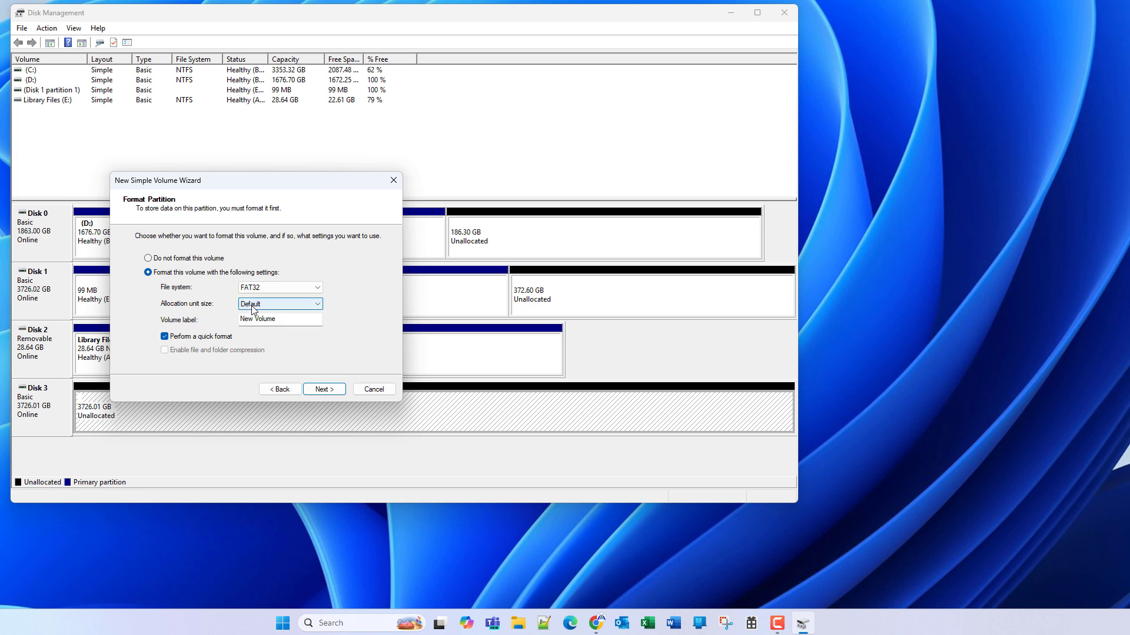
{"action": "left_click", "coordinate": [259, 320]}
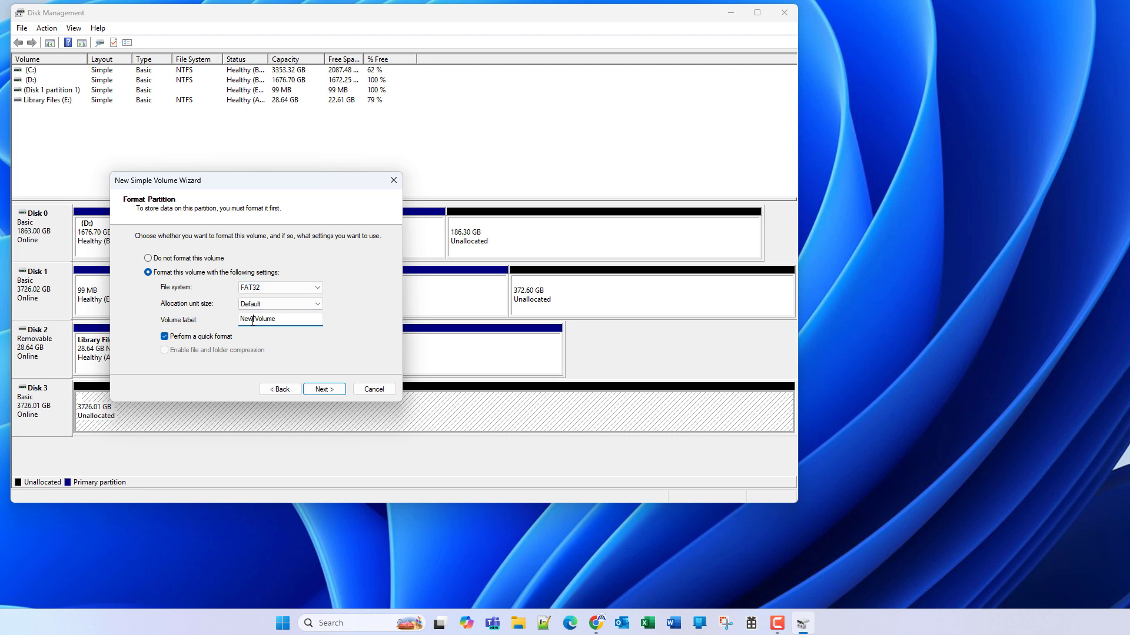
{"action": "left_click_drag", "start_coordinate": [285, 320], "coordinate": [155, 320]}
{"action": "type", "text": "FAT32 Drive"}
{"action": "left_click", "coordinate": [321, 389]}
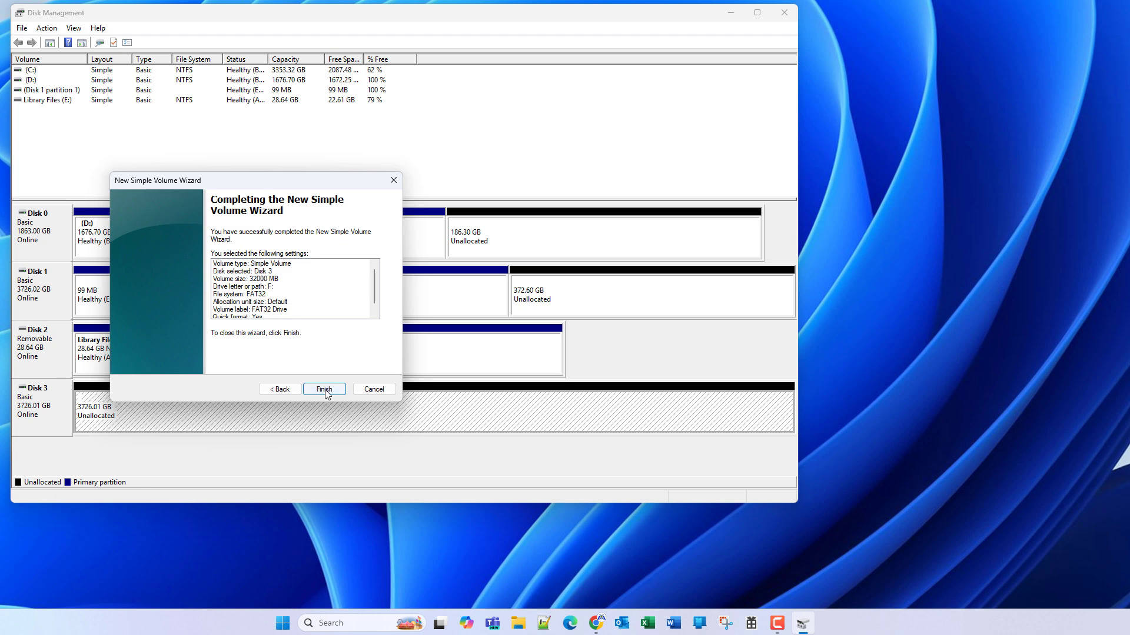
{"action": "left_click", "coordinate": [324, 389]}
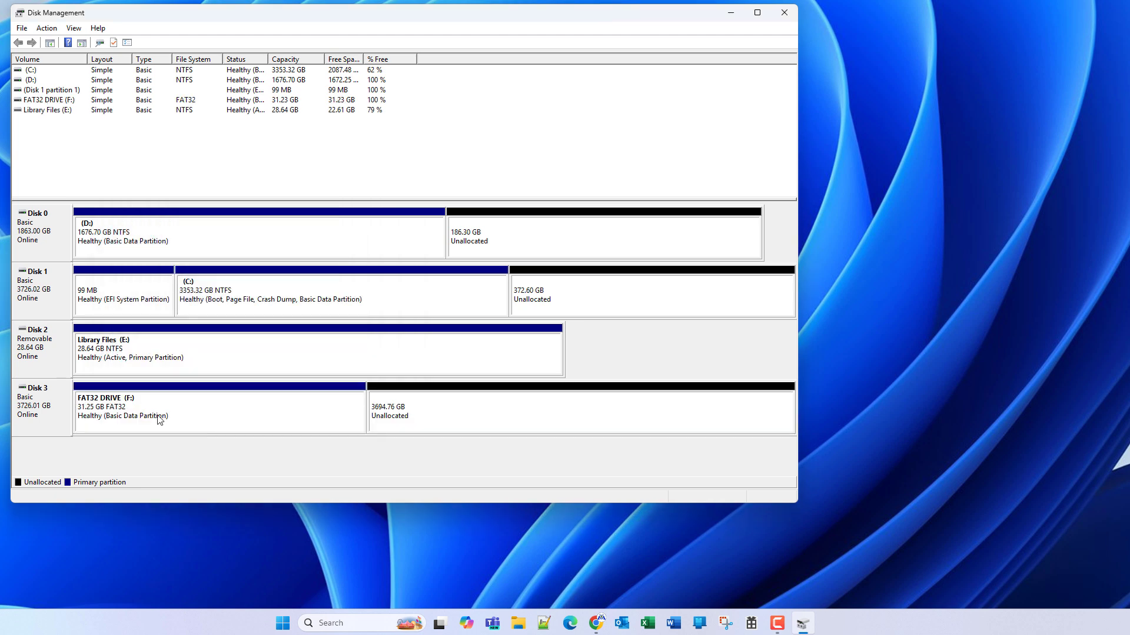
Start a new simple volume in the remaining unallocated space sized 976.56 GB
{"action": "right_click", "coordinate": [411, 410]}
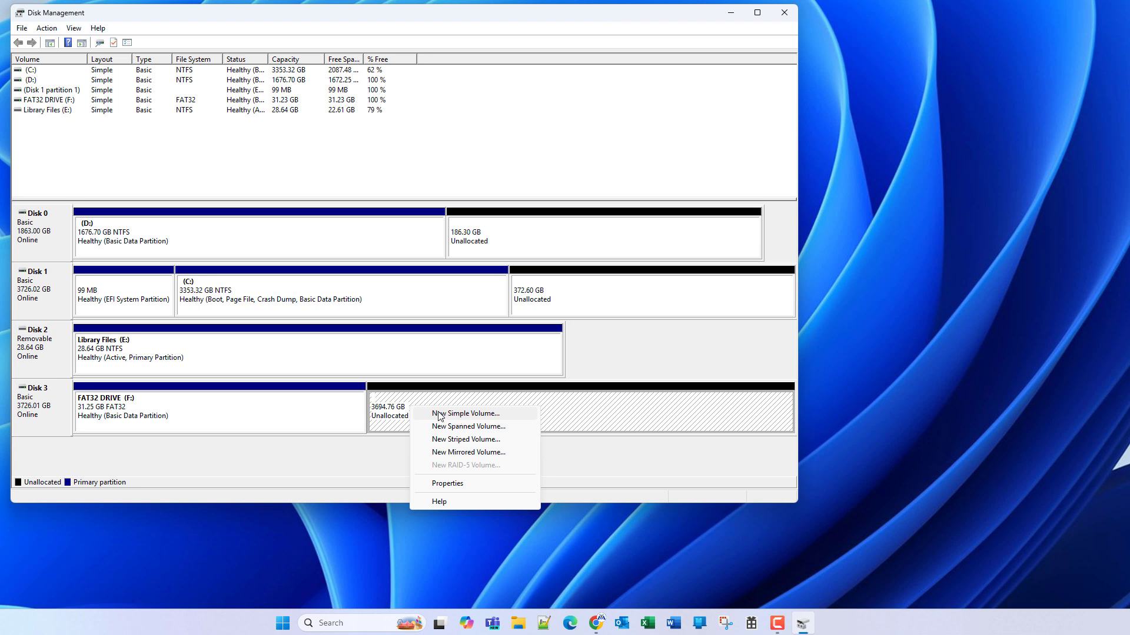
{"action": "left_click", "coordinate": [434, 414]}
{"action": "left_click", "coordinate": [251, 283]}
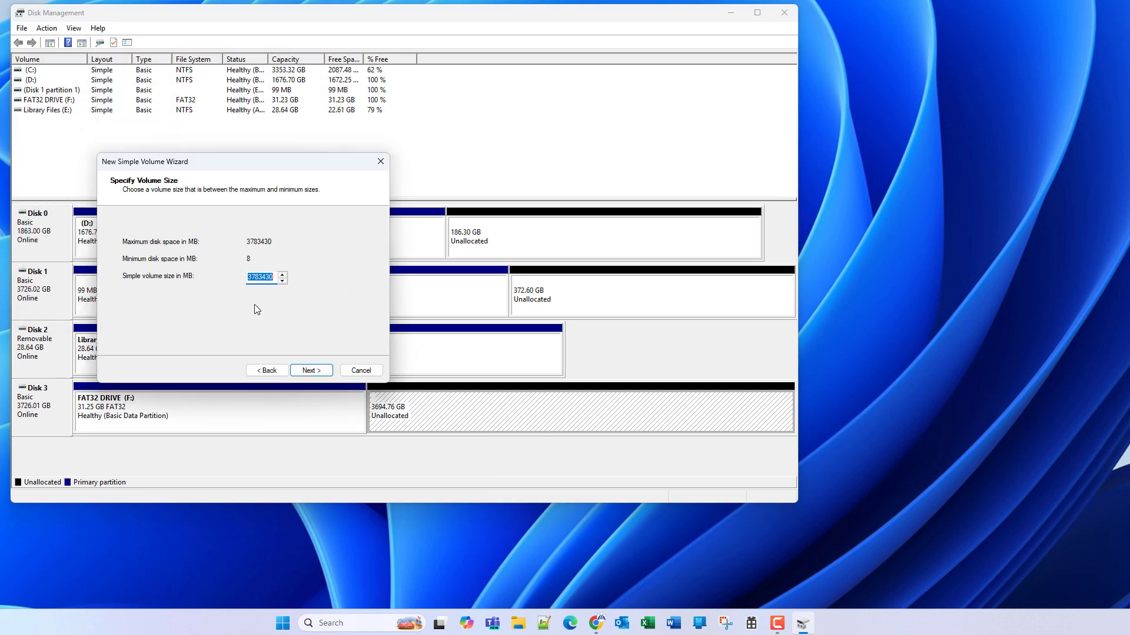
{"action": "type", "text": "1000000"}
{"action": "left_click", "coordinate": [316, 370]}
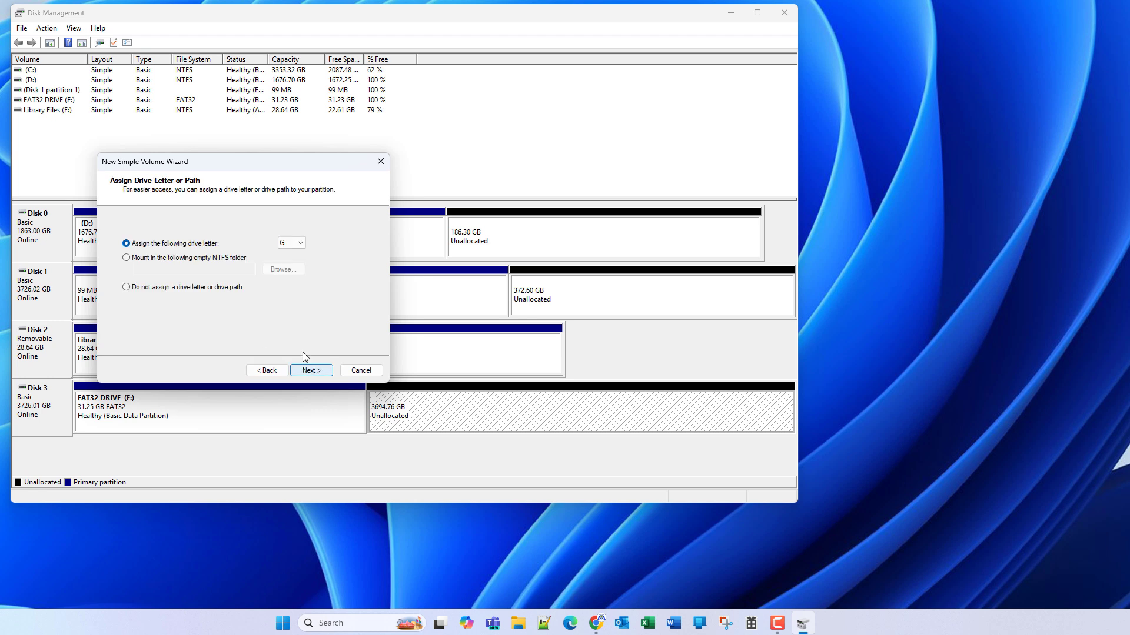
Keep G as the new volume's drive letter
{"action": "left_click", "coordinate": [299, 244]}
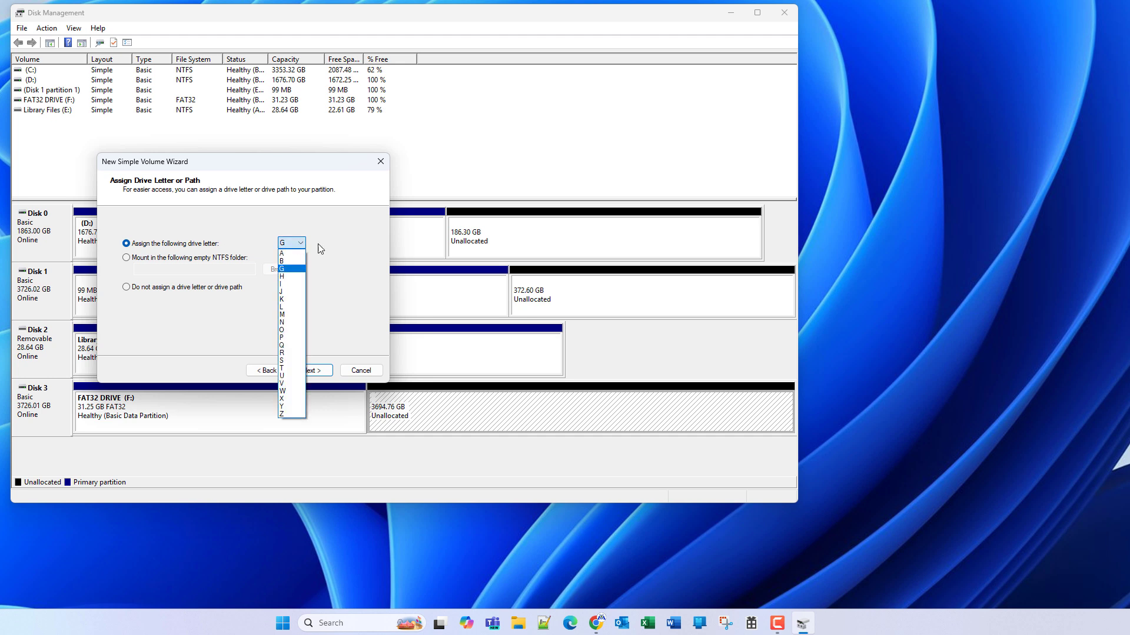
{"action": "left_click", "coordinate": [297, 245]}
{"action": "left_click", "coordinate": [311, 371]}
Format it exFAT with default allocation size, label it 'exFAT Drive', and finish
{"action": "left_click", "coordinate": [250, 270]}
{"action": "left_click", "coordinate": [256, 285]}
{"action": "left_click", "coordinate": [270, 286]}
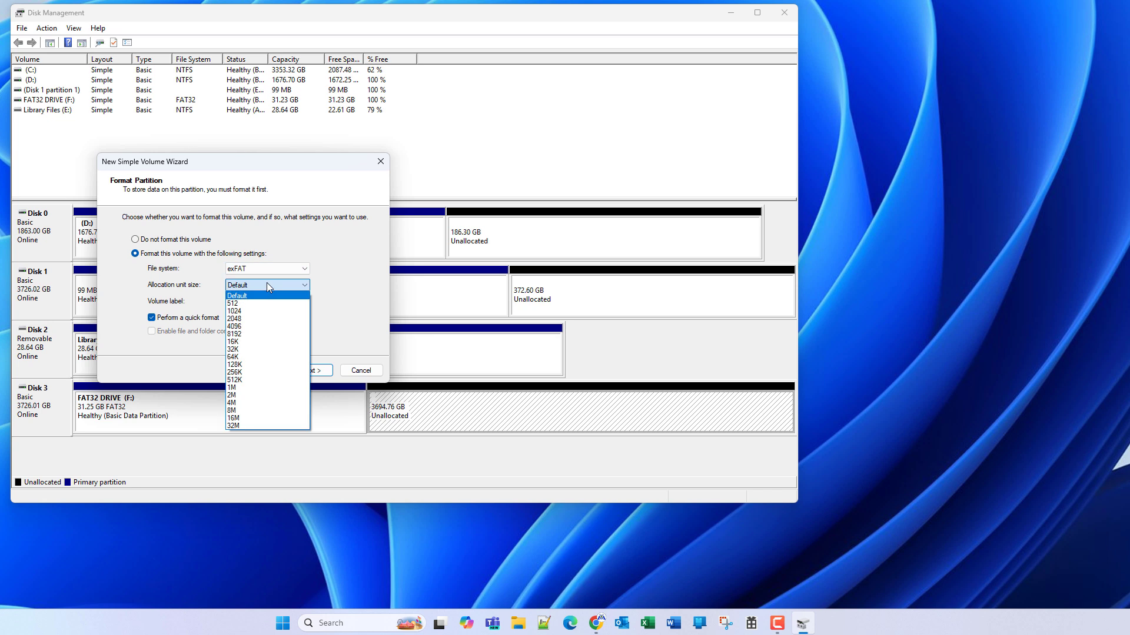
{"action": "left_click", "coordinate": [263, 280]}
{"action": "key", "text": "Tab"}
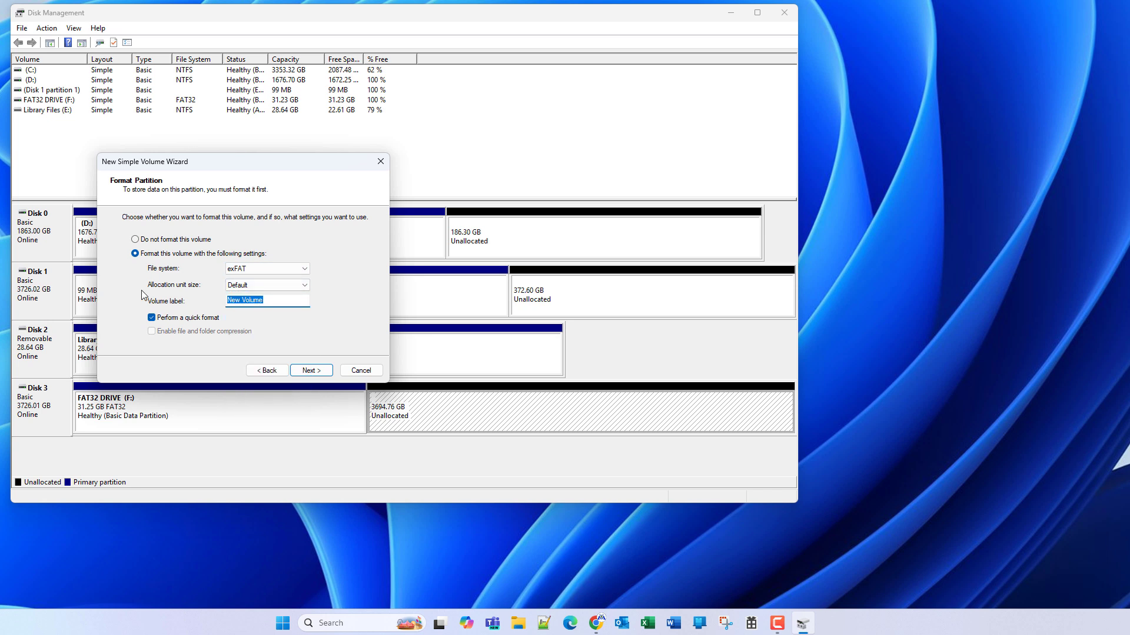
{"action": "type", "text": "exFAT Drive"}
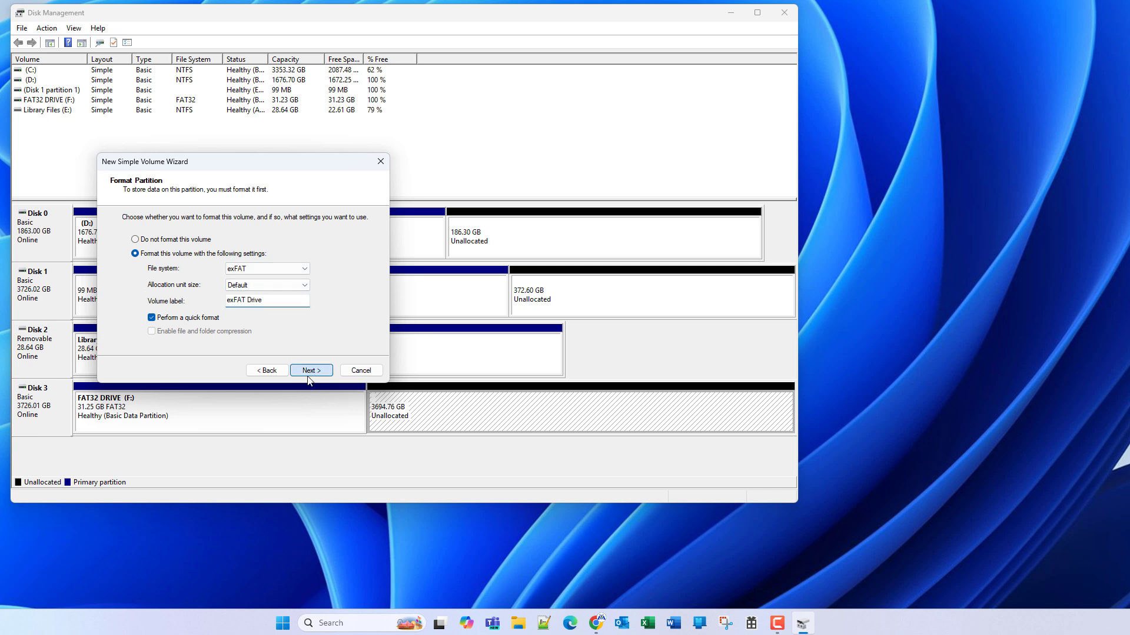
{"action": "left_click", "coordinate": [307, 375]}
{"action": "left_click", "coordinate": [326, 370]}
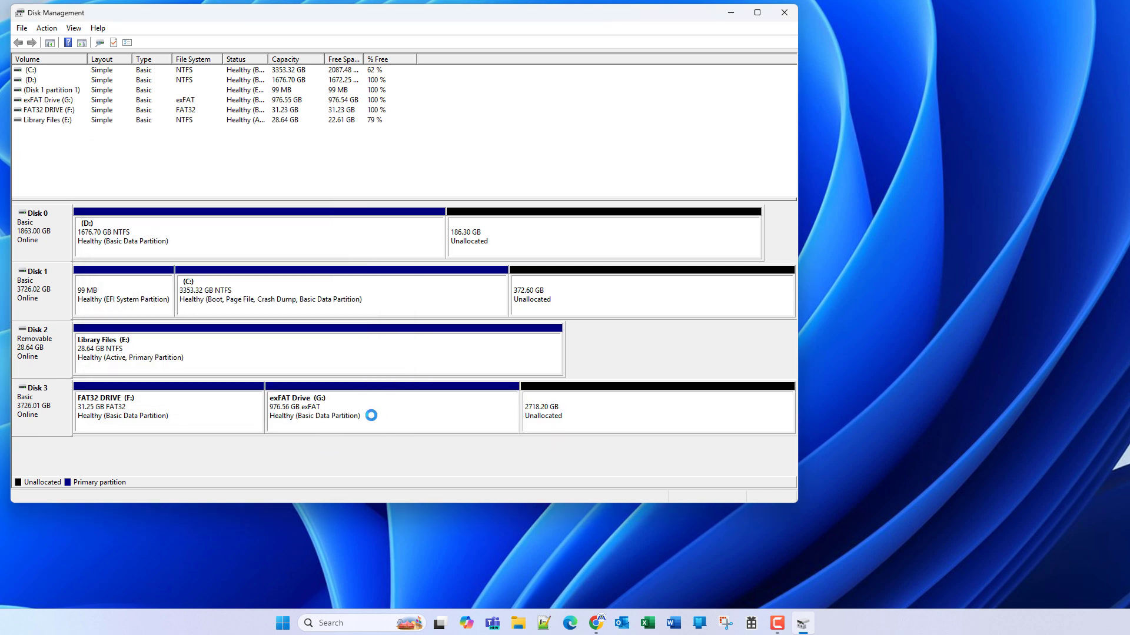
Start a new simple volume using all remaining space and the suggested drive letter H
{"action": "right_click", "coordinate": [557, 409]}
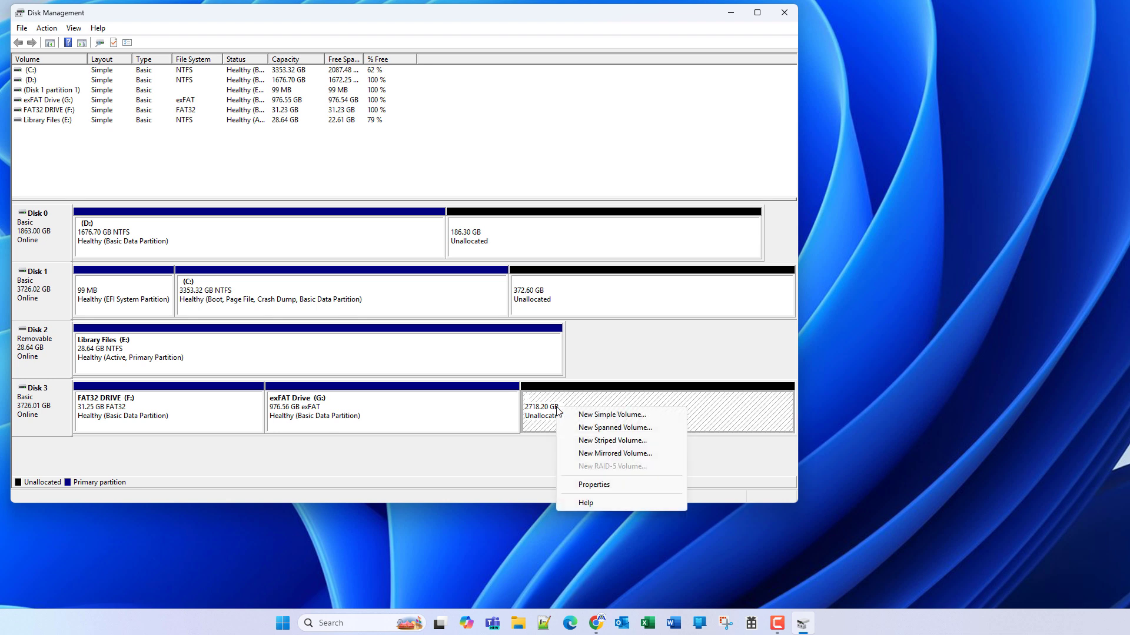
{"action": "left_click", "coordinate": [606, 416]}
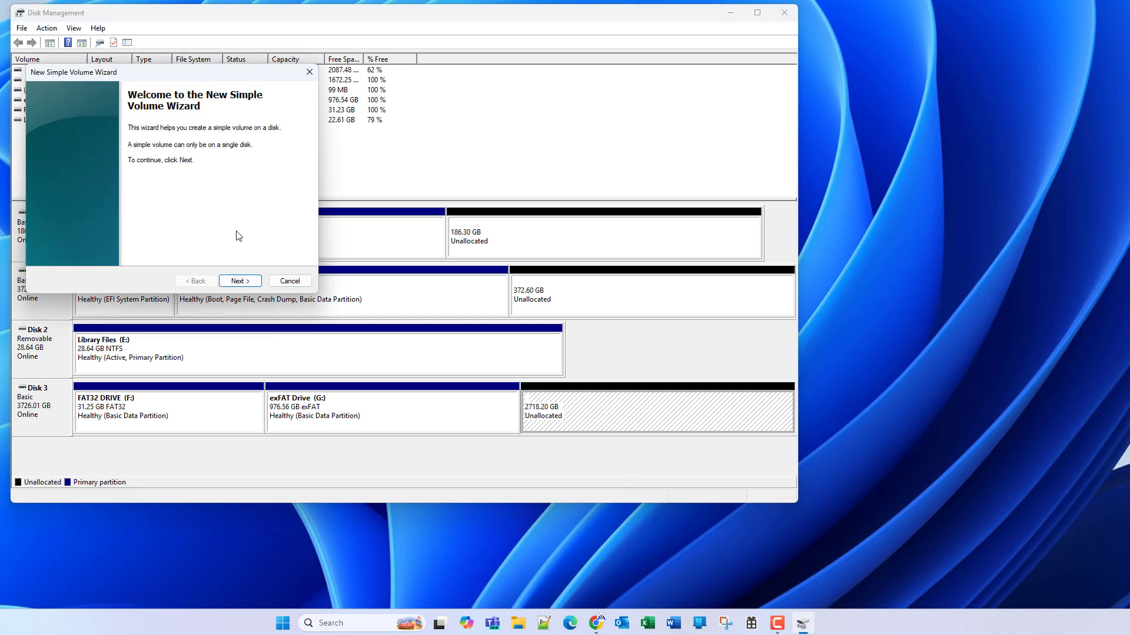
{"action": "left_click", "coordinate": [241, 282]}
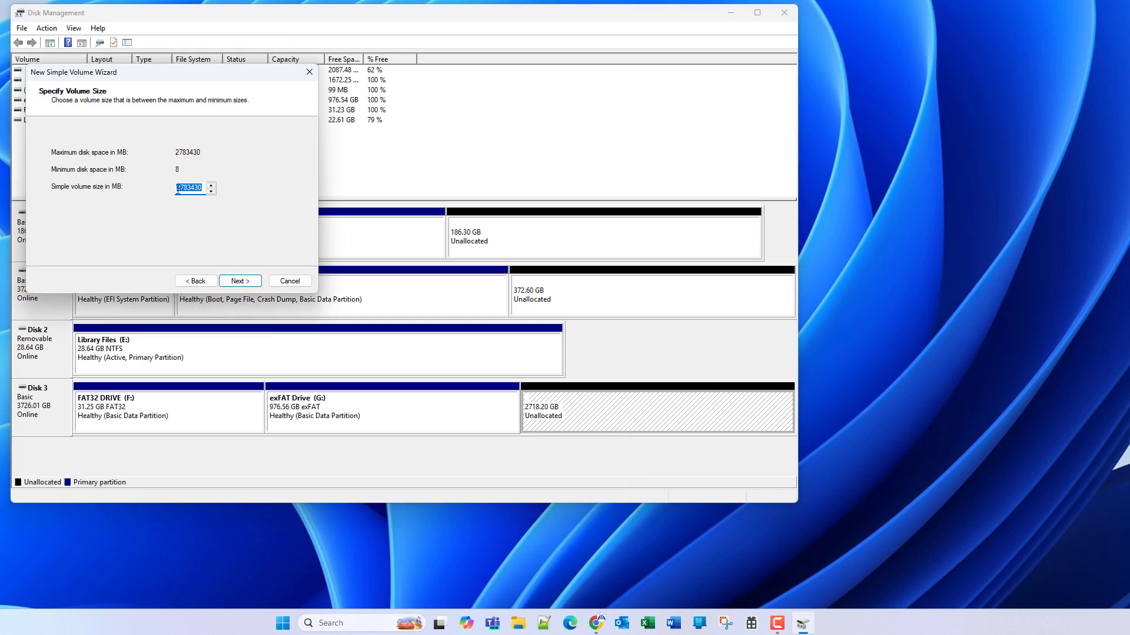
{"action": "left_click", "coordinate": [201, 188]}
{"action": "double_click", "coordinate": [201, 188]}
{"action": "left_click", "coordinate": [238, 281]}
{"action": "left_click", "coordinate": [240, 281]}
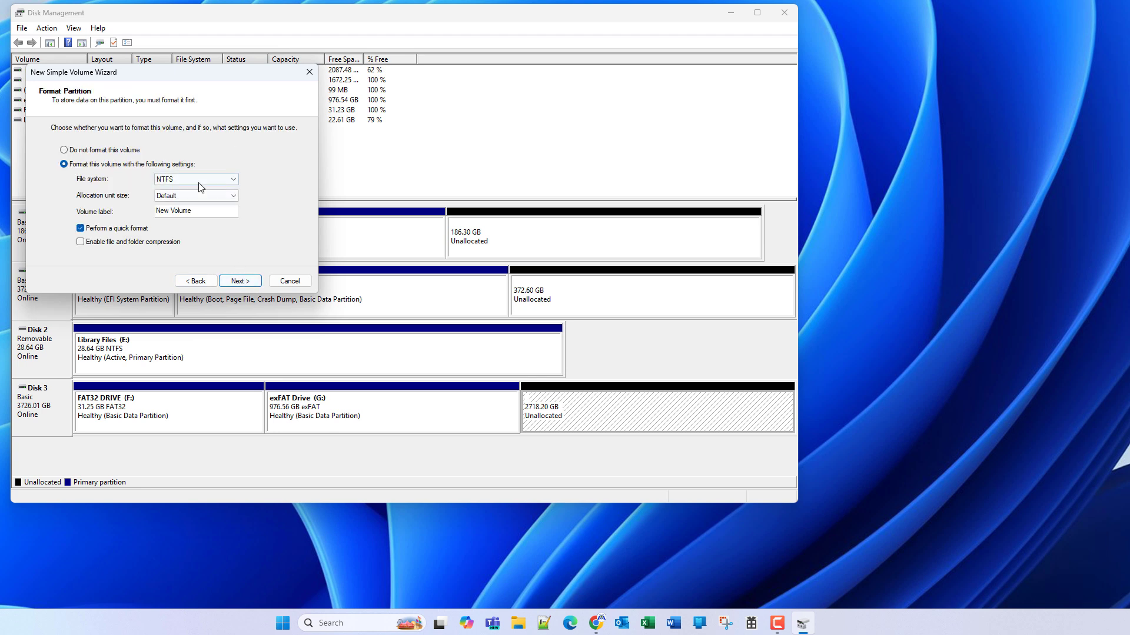
Label the NTFS volume 'NTFS Drive' and finish creating it
{"action": "left_click", "coordinate": [195, 211]}
{"action": "key", "text": "ctrl+a"}
{"action": "type", "text": "NTFS Drive"}
{"action": "left_click", "coordinate": [246, 278]}
{"action": "left_click", "coordinate": [242, 279]}
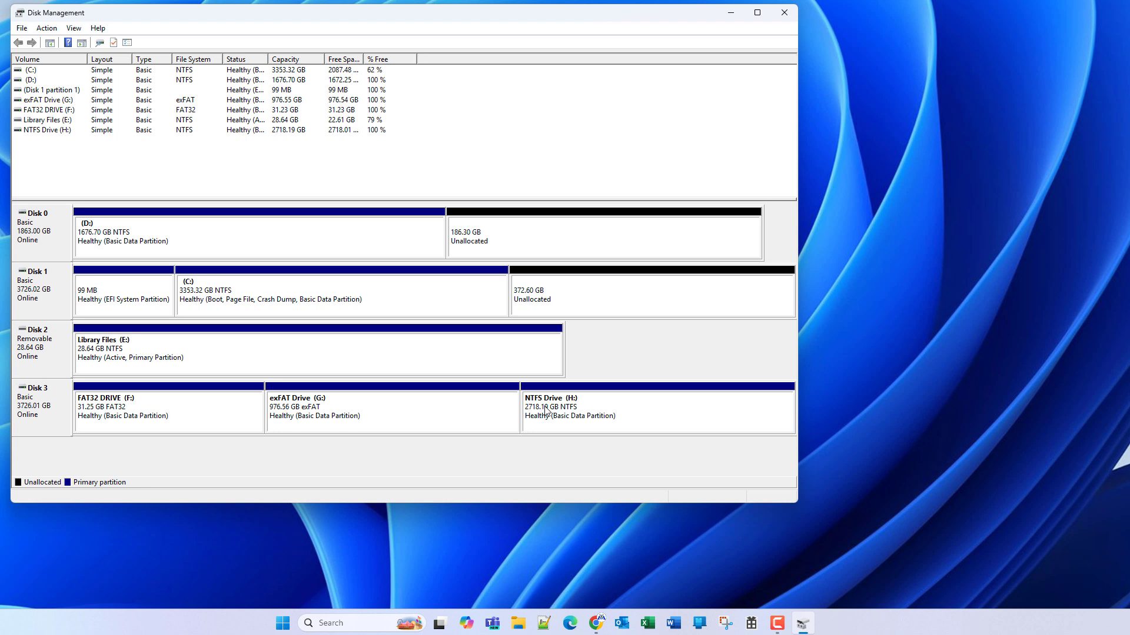
In This PC, view details of FAT32 DRIVE (F:), NTFS Drive (H:) and exFAT Drive (G:)
{"action": "left_click", "coordinate": [518, 623]}
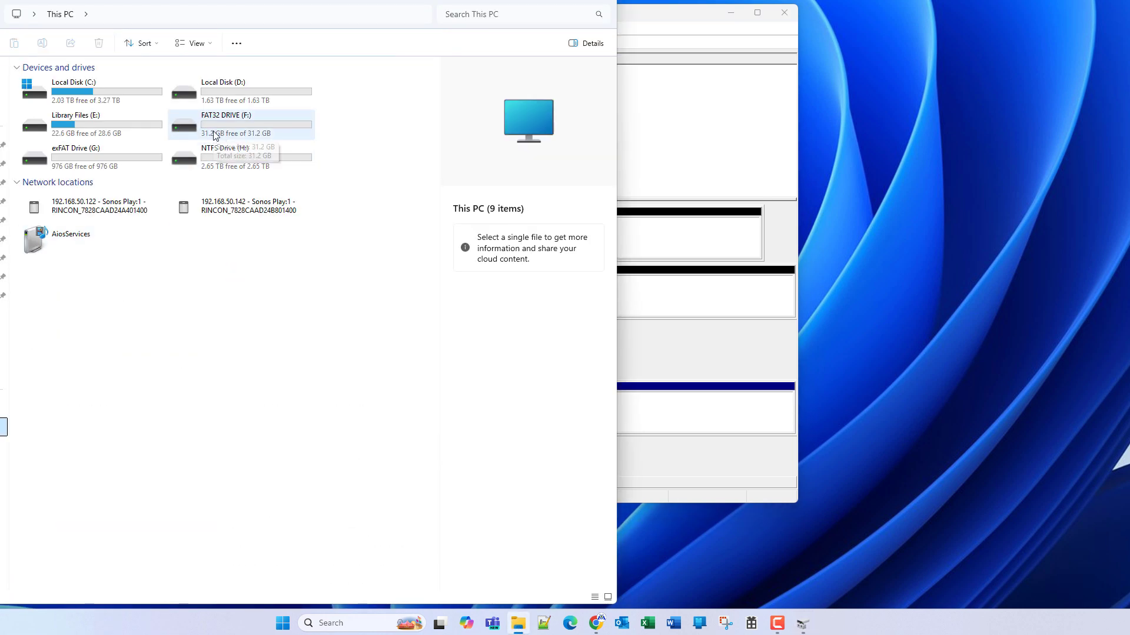
{"action": "left_click", "coordinate": [237, 135]}
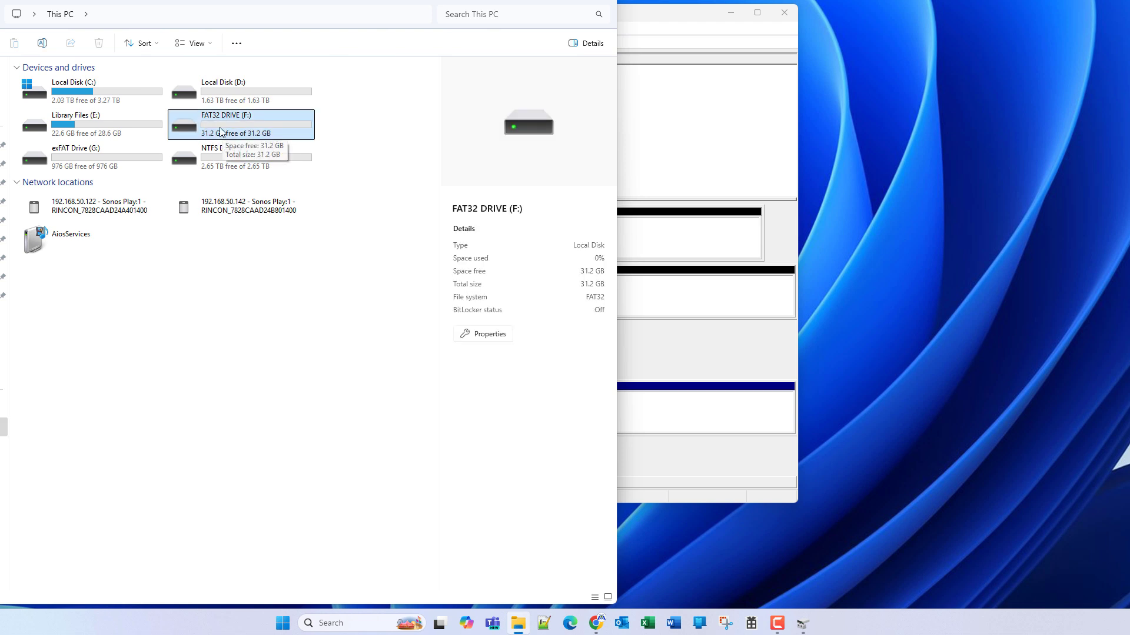
{"action": "left_click", "coordinate": [232, 163]}
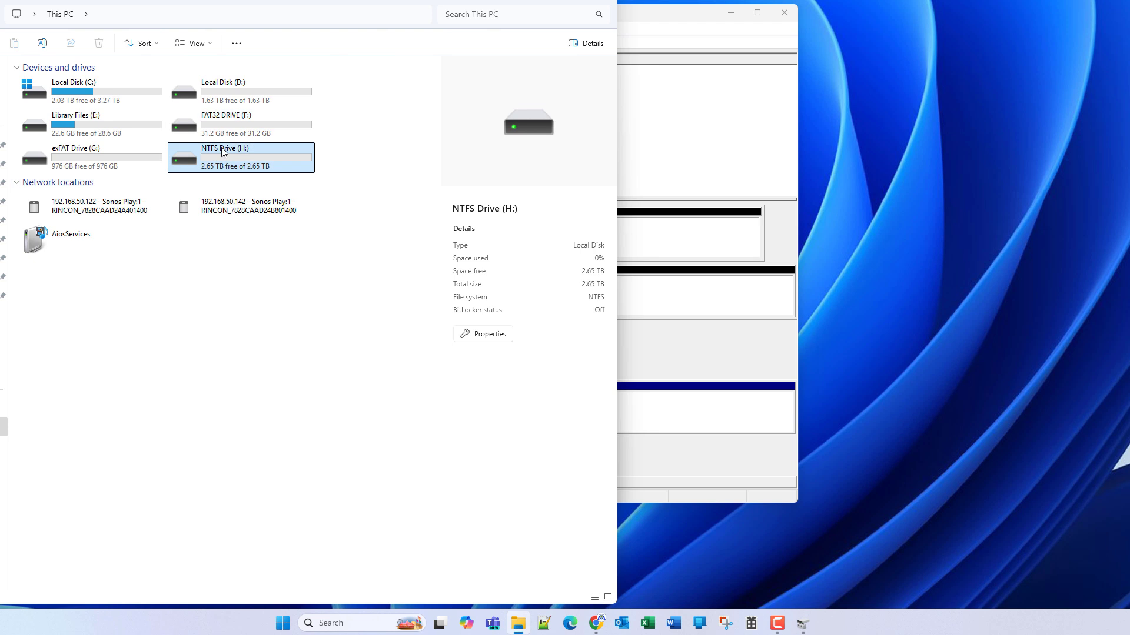
{"action": "left_click", "coordinate": [94, 160]}
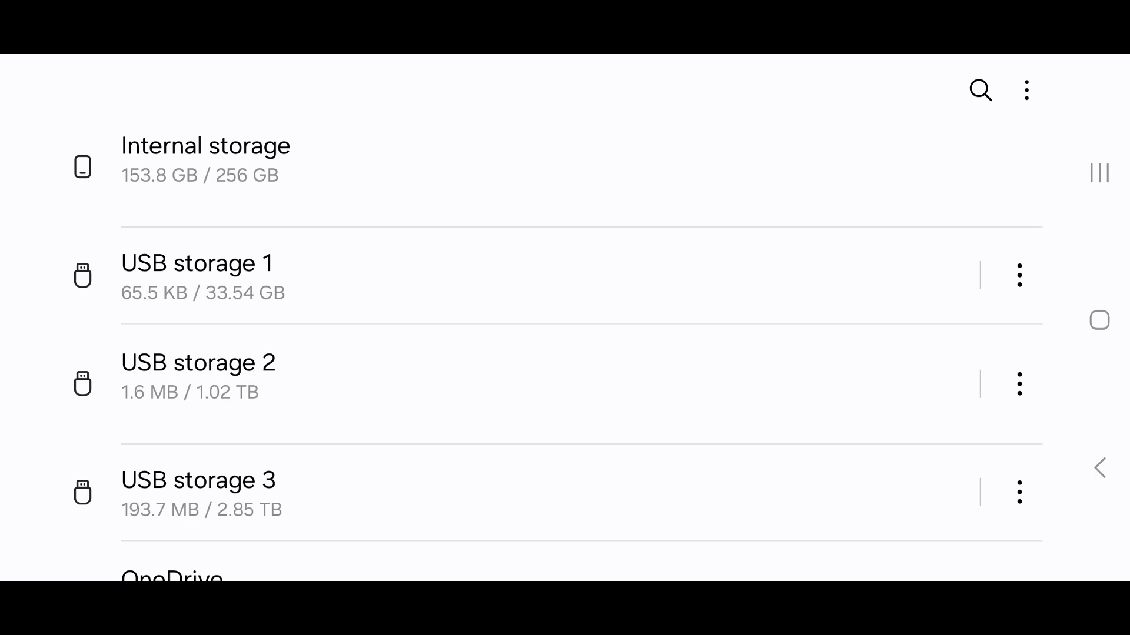
{"action": "left_click_drag", "start_coordinate": [673, 465], "coordinate": [718, 388]}
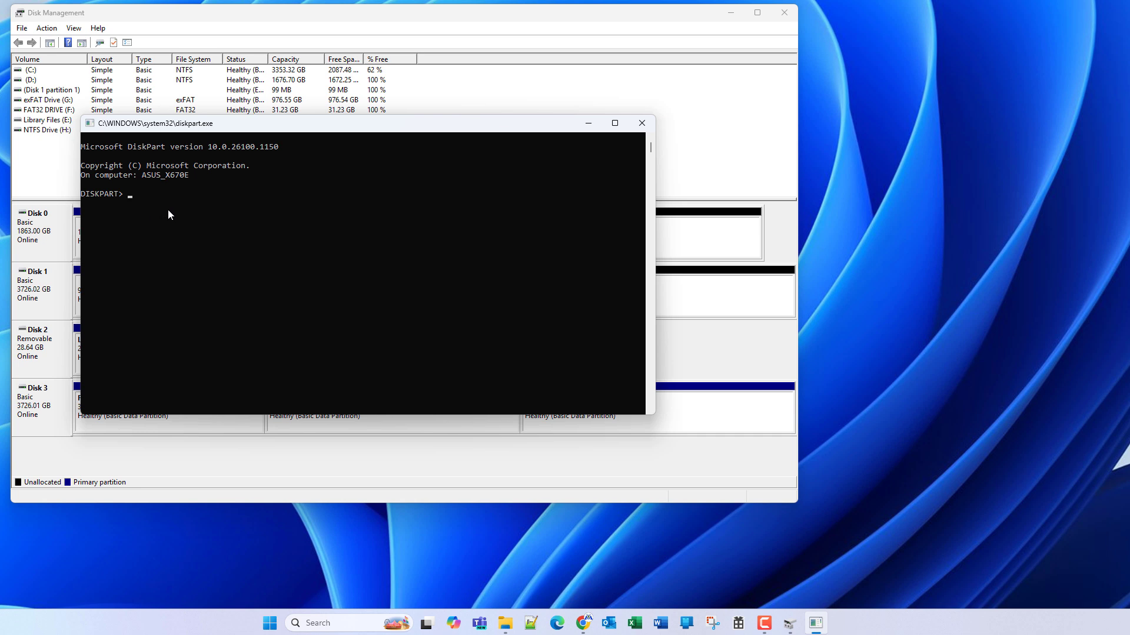
Run list disk and compare with Disk Management to confirm the 3726 GB drive is Disk 3
{"action": "left_click_drag", "start_coordinate": [288, 123], "coordinate": [397, 119]}
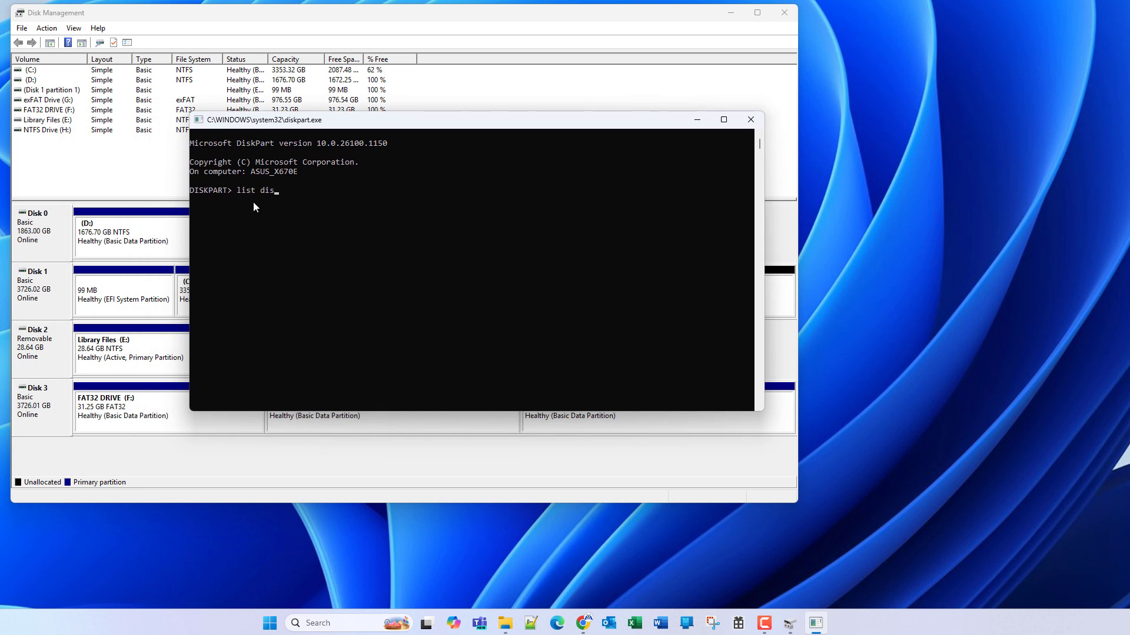
{"action": "key", "text": "Return"}
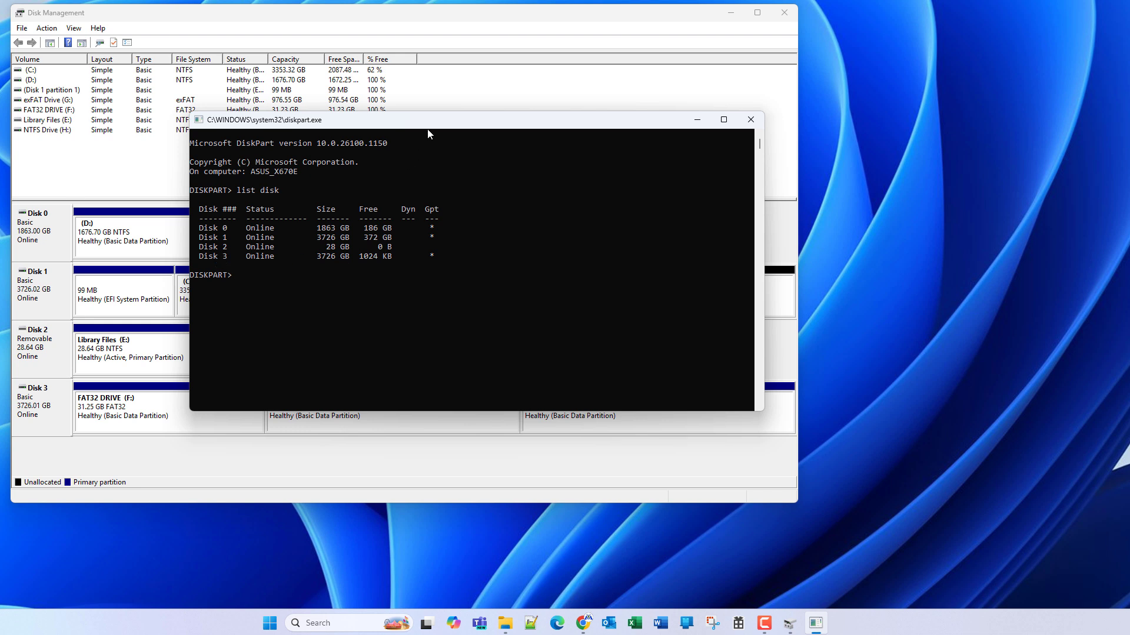
{"action": "left_click_drag", "start_coordinate": [429, 128], "coordinate": [360, 91]}
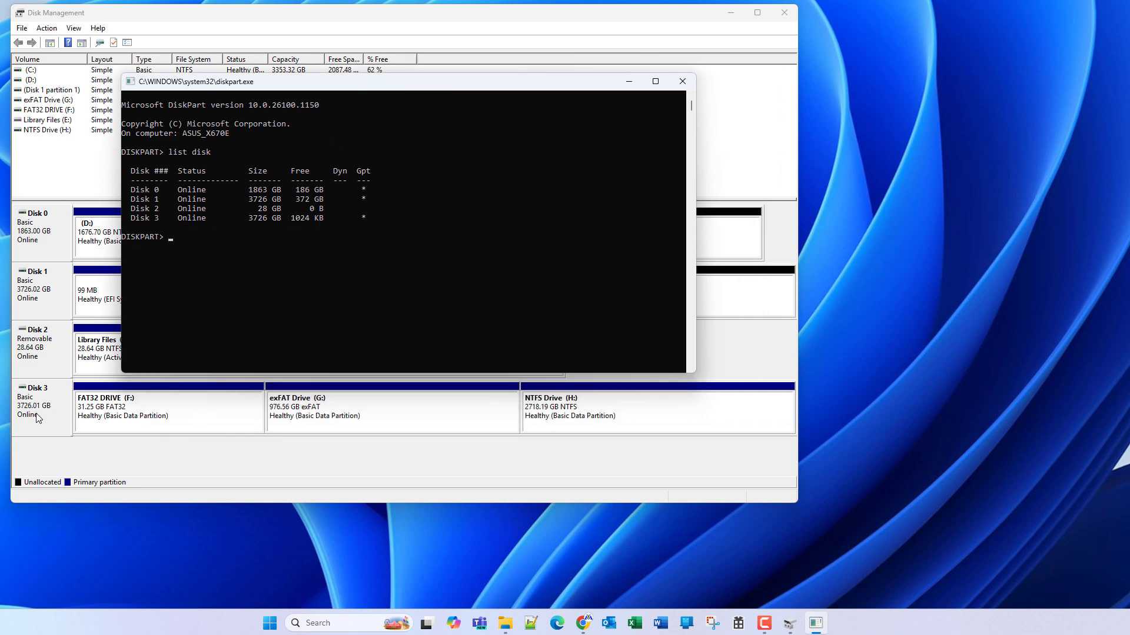
{"action": "left_click", "coordinate": [59, 410]}
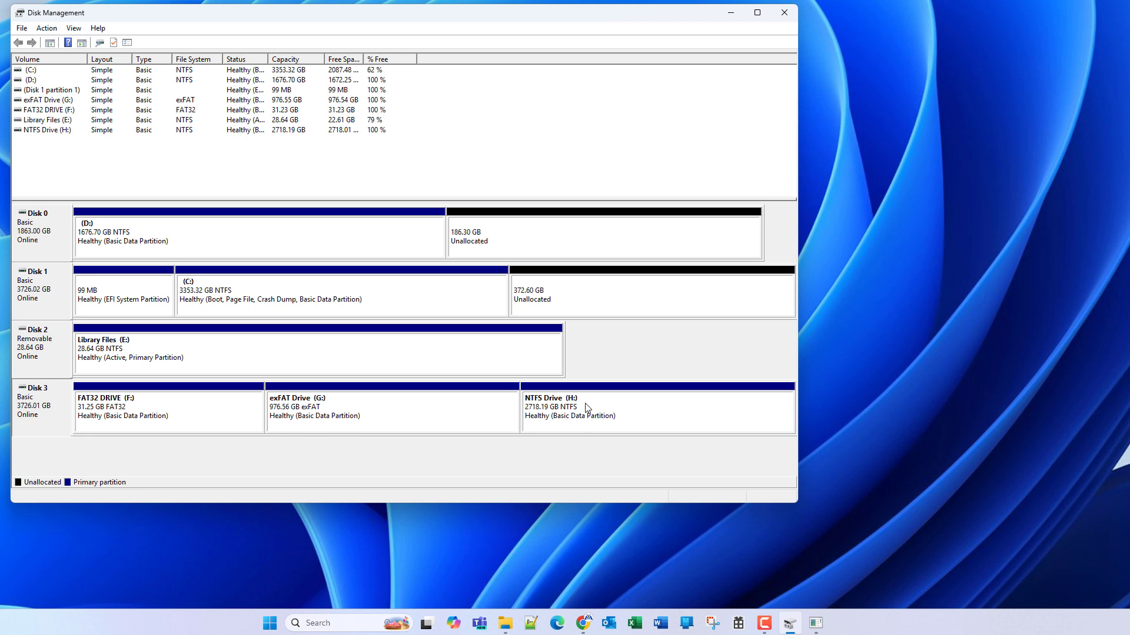
{"action": "key", "text": "alt+Tab"}
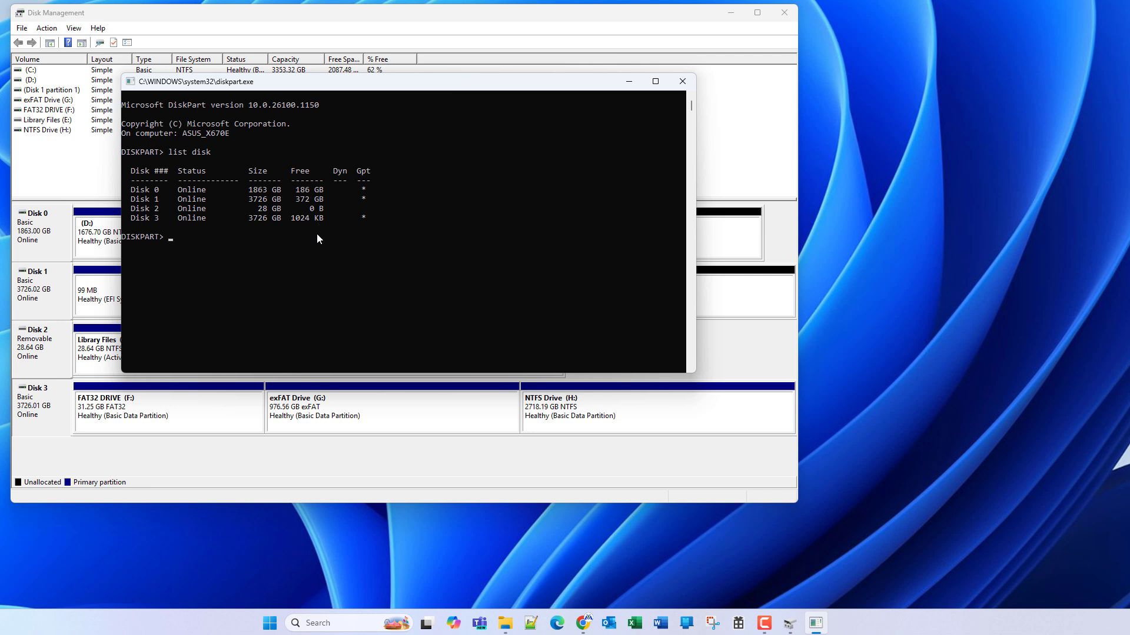
Select Disk 3 and run clean to erase all its partitions
{"action": "type", "text": "select disk 3"}
{"action": "key", "text": "Return"}
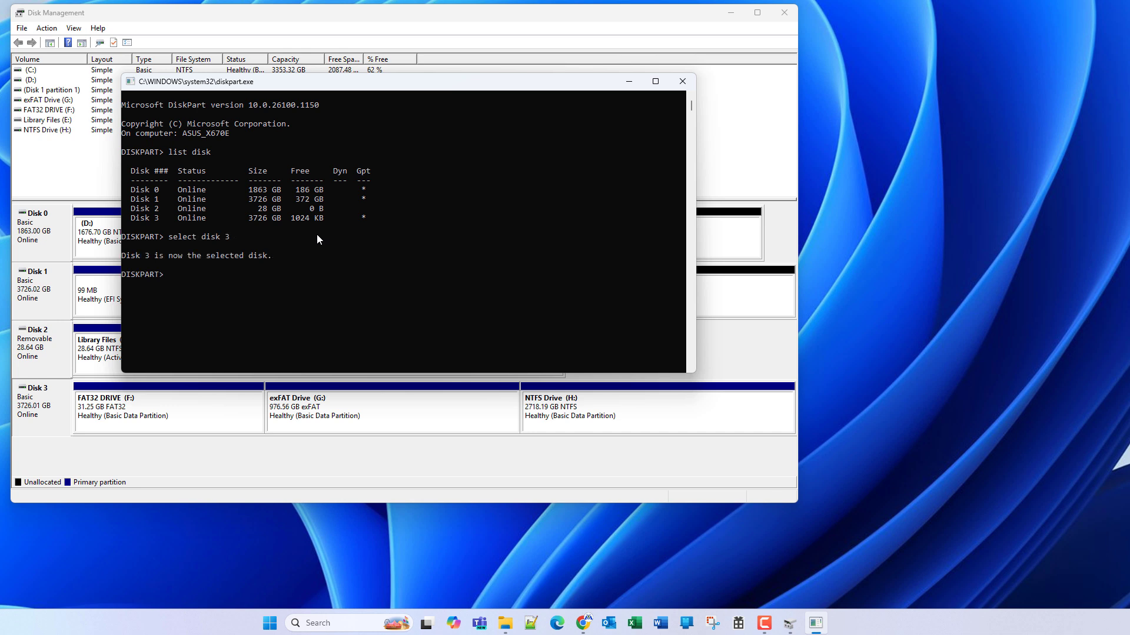
{"action": "type", "text": "clean"}
{"action": "type", "text": "all"}
{"action": "key", "text": "BackSpace"}
{"action": "key", "text": "BackSpace"}
{"action": "key", "text": "BackSpace"}
{"action": "key", "text": "Return"}
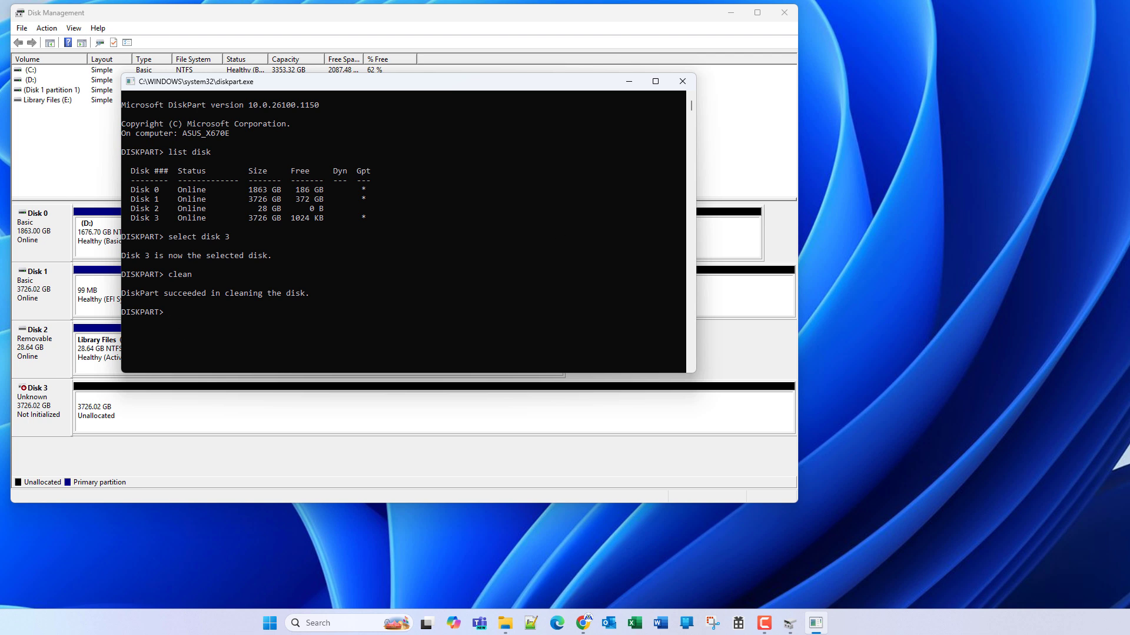
Convert Disk 3 to GPT with convert gpt
{"action": "left_click", "coordinate": [308, 93]}
{"action": "type", "text": "convert gpt"}
{"action": "key", "text": "Return"}
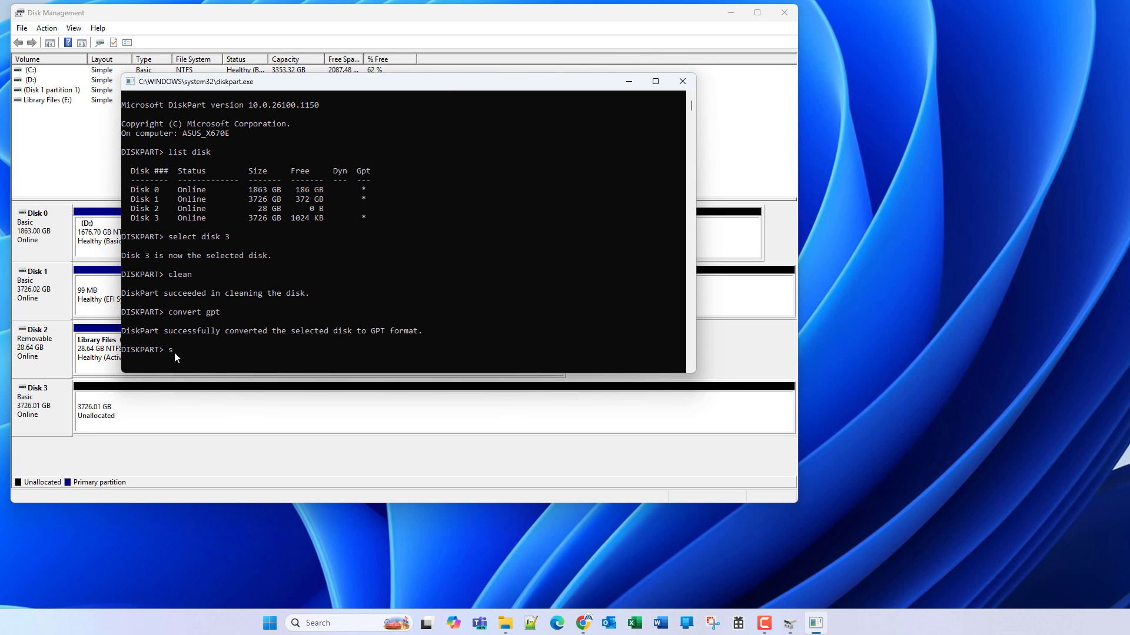
Reselect Disk 3 and create a 32000 MB primary partition
{"action": "type", "text": "disk 3"}
{"action": "key", "text": "Return"}
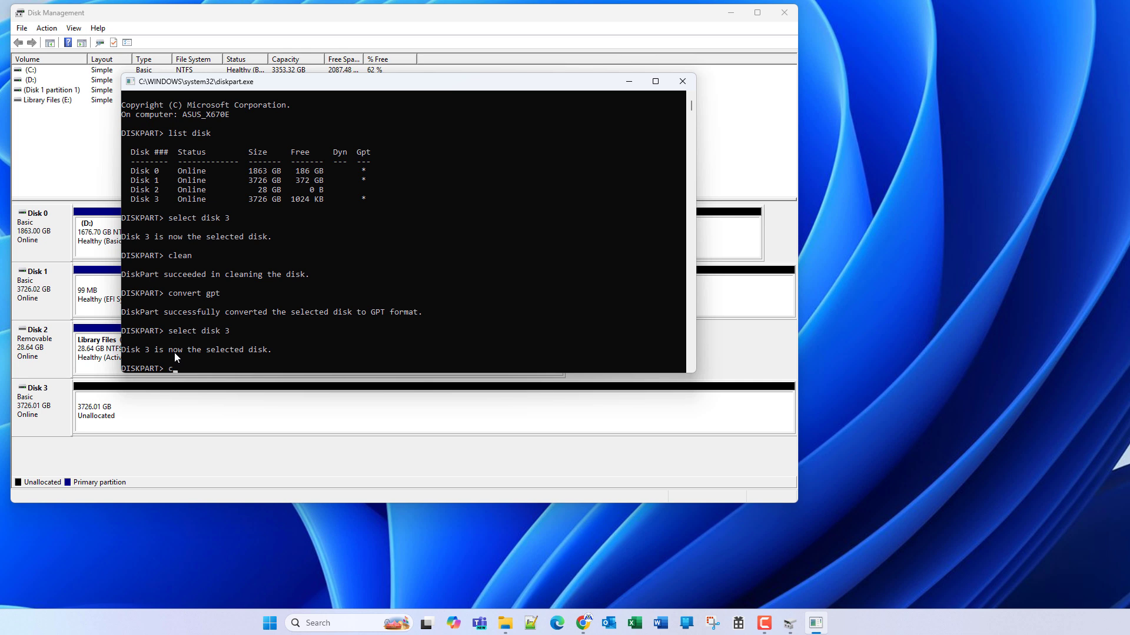
{"action": "type", "text": "create partition primary size=32000"}
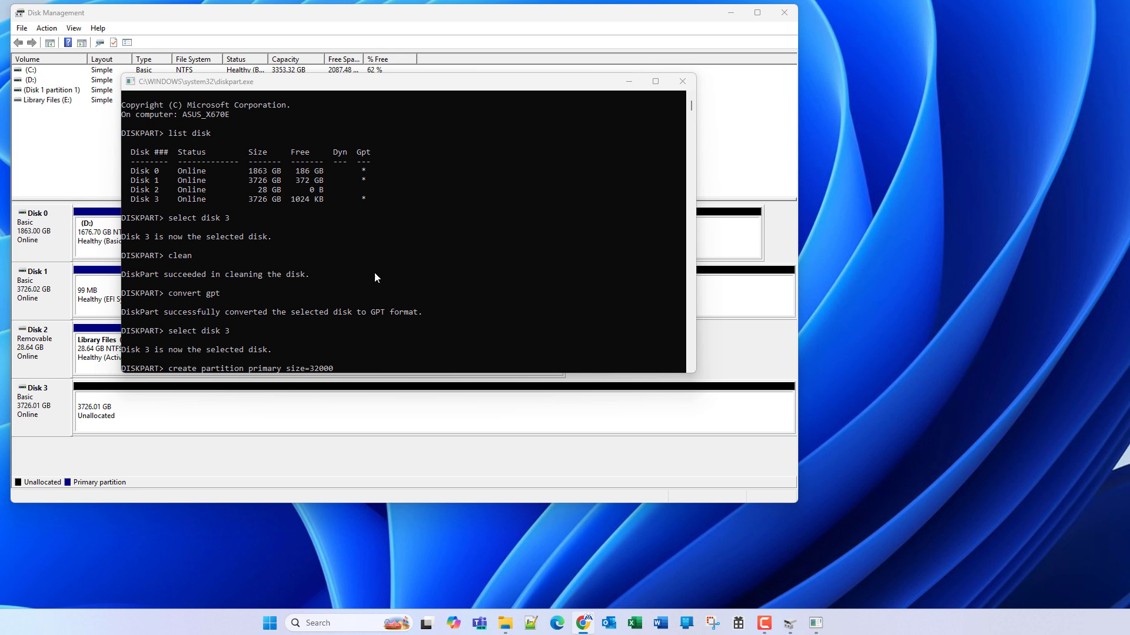
{"action": "left_click", "coordinate": [380, 81]}
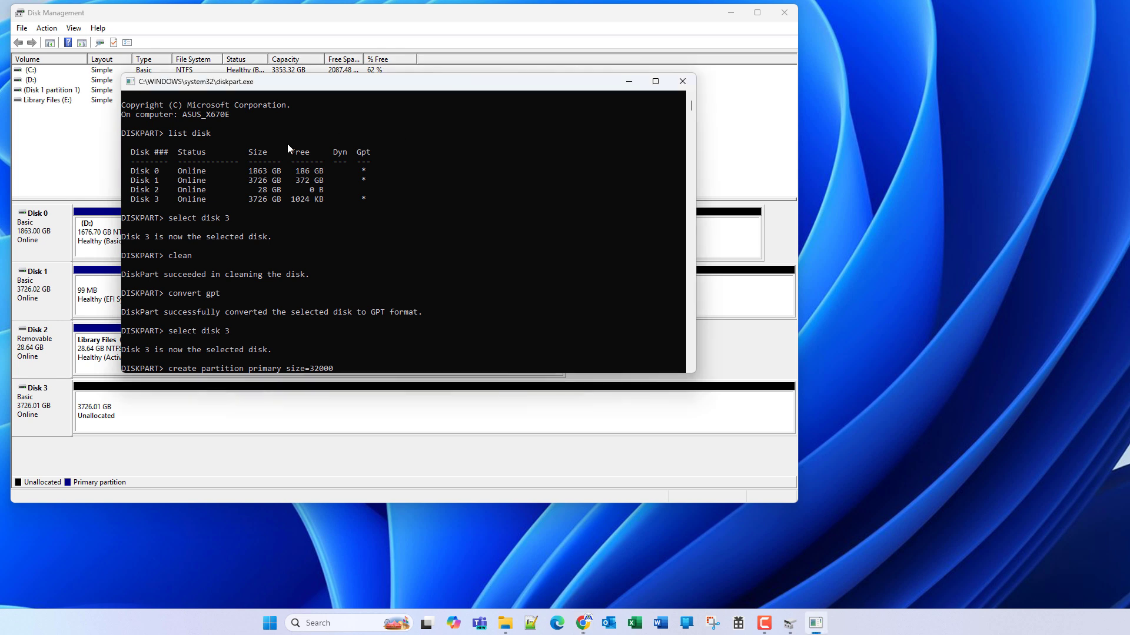
{"action": "key", "text": "Return"}
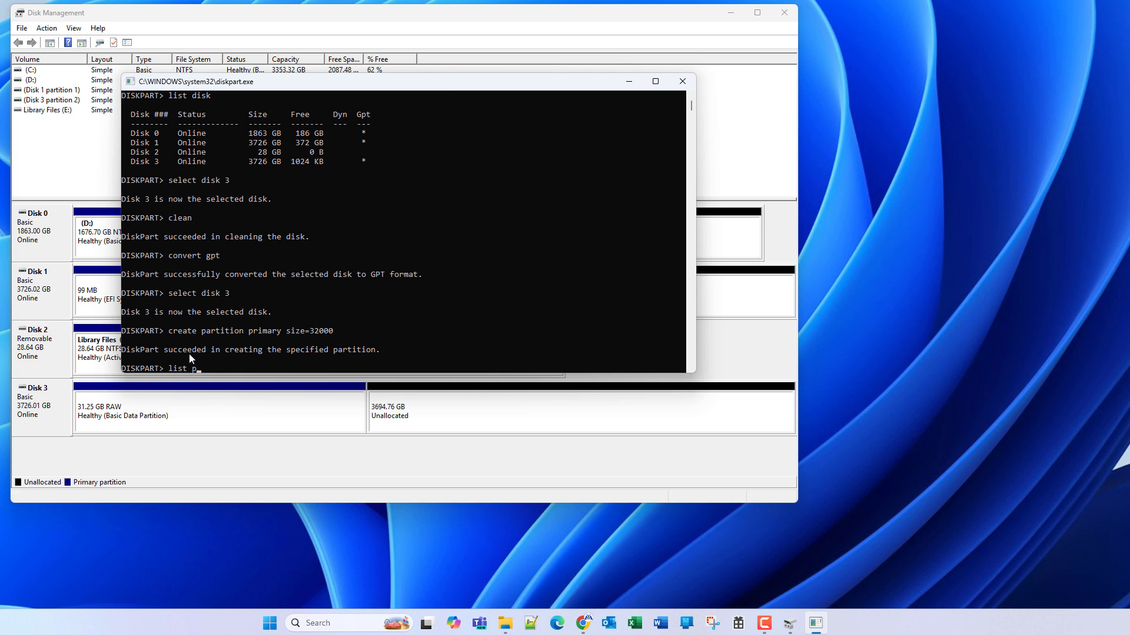
List the partitions on Disk 3, correcting the mistyped command
{"action": "type", "text": "list partitions"}
{"action": "key", "text": "Return"}
{"action": "key", "text": "Up"}
{"action": "key", "text": "BackSpace"}
{"action": "key", "text": "Return"}
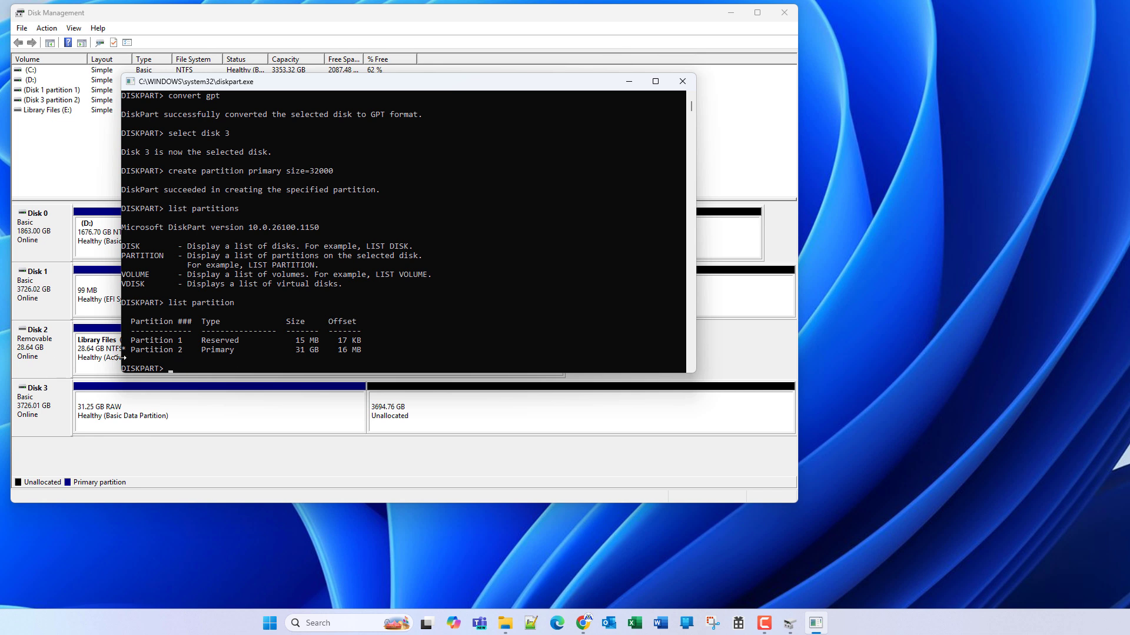
Select partition 2 and quick-format it as FAT32 labelled 'FAT32 Drive'
{"action": "type", "text": "select partition 2"}
{"action": "key", "text": "Return"}
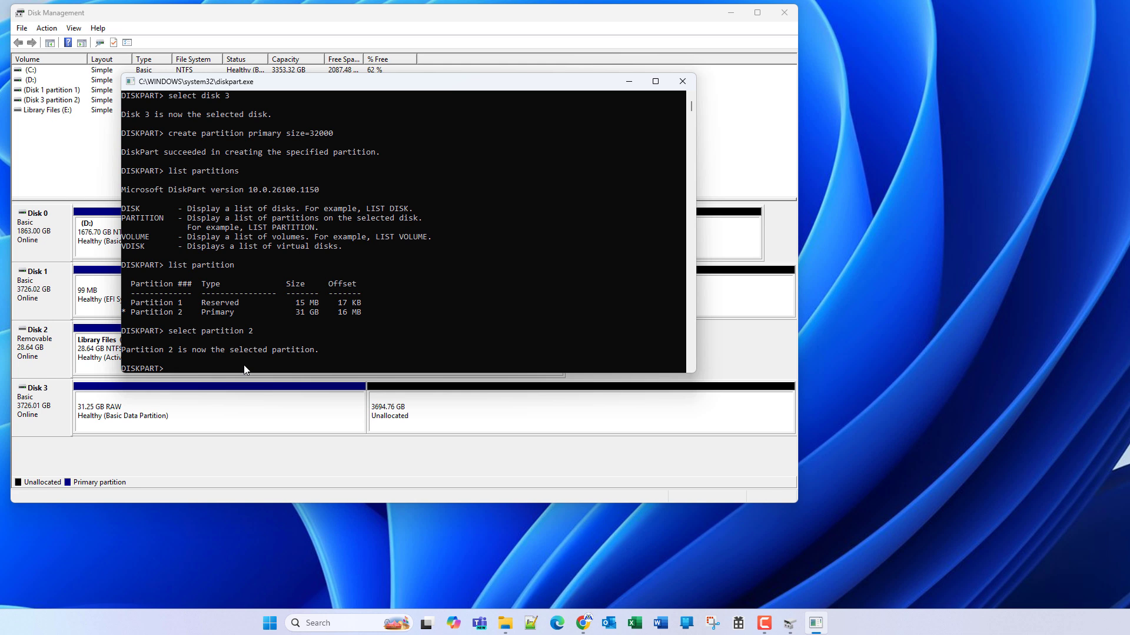
{"action": "type", "text": "format fs=fat32 label=\"FAT32 Drive\" quick"}
{"action": "key", "text": "Return"}
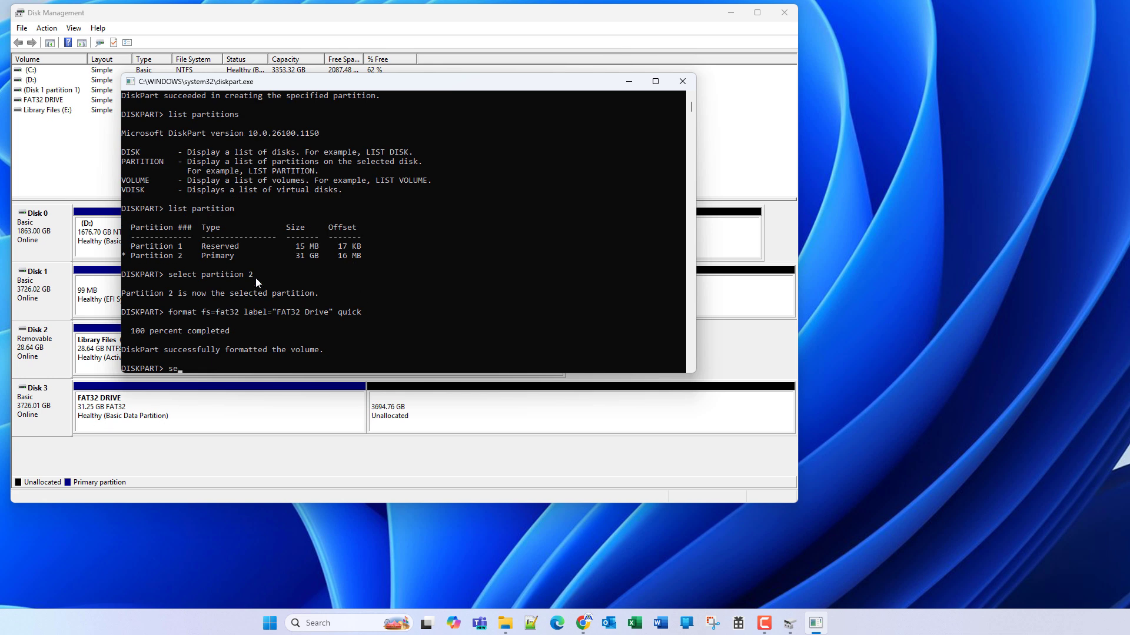
Reselect Disk 3 and create a 1000000 MB primary partition
{"action": "type", "text": "ect disk 3"}
{"action": "key", "text": "Return"}
{"action": "type", "text": "c"}
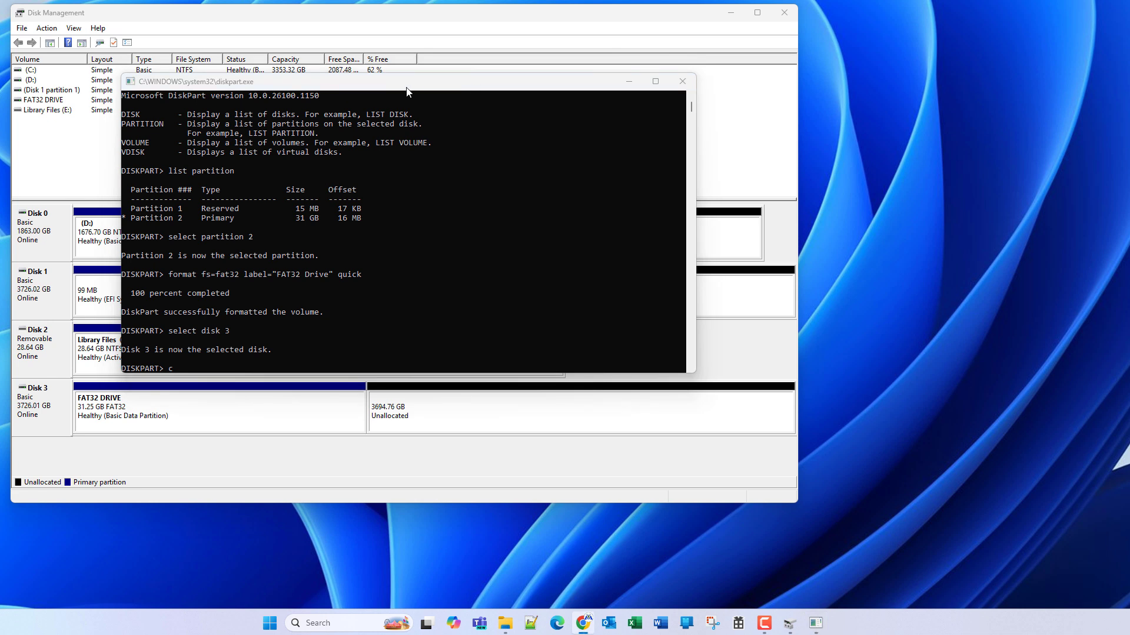
{"action": "type", "text": "reate"}
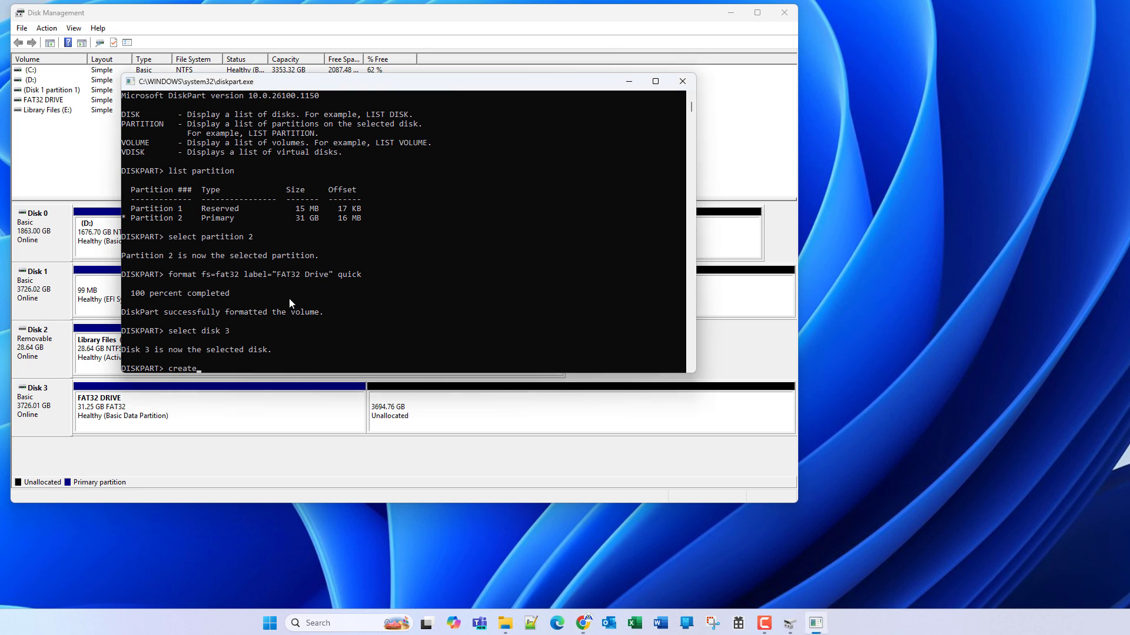
{"action": "type", "text": " partition primary size=1000000"}
{"action": "key", "text": "Return"}
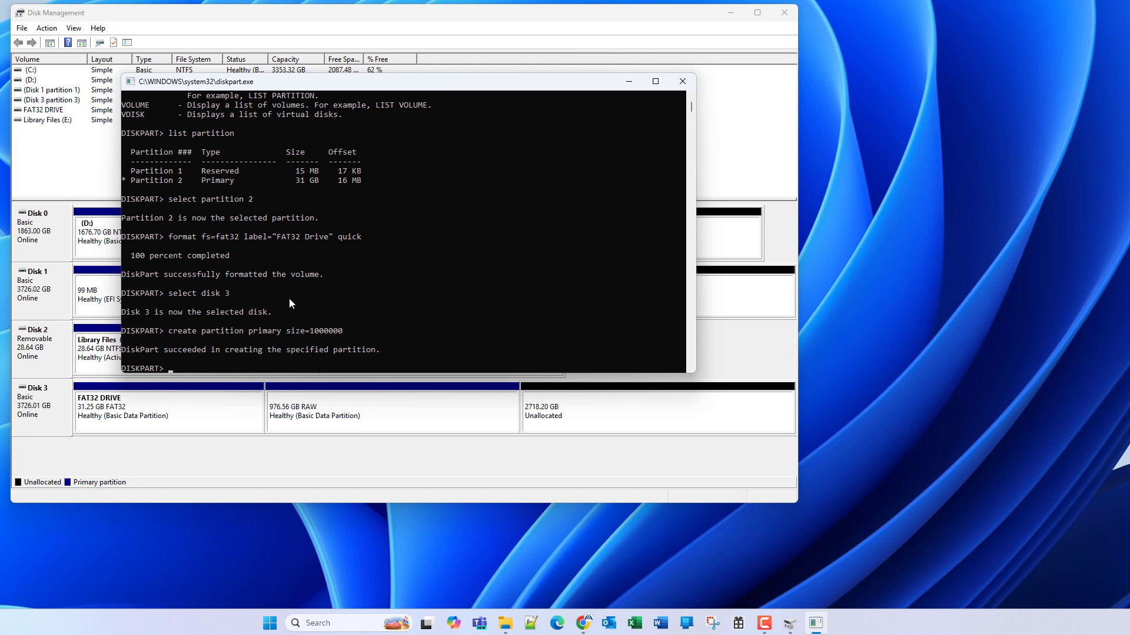
Enter list partition to show Disk 3's partitions
{"action": "type", "text": "s"}
{"action": "key", "text": "BackSpace"}
{"action": "type", "text": "list partition"}
List Disk 3's partitions, then quick-format partition 3 as exFAT labelled 'exFAT Drive'
{"action": "key", "text": "Return"}
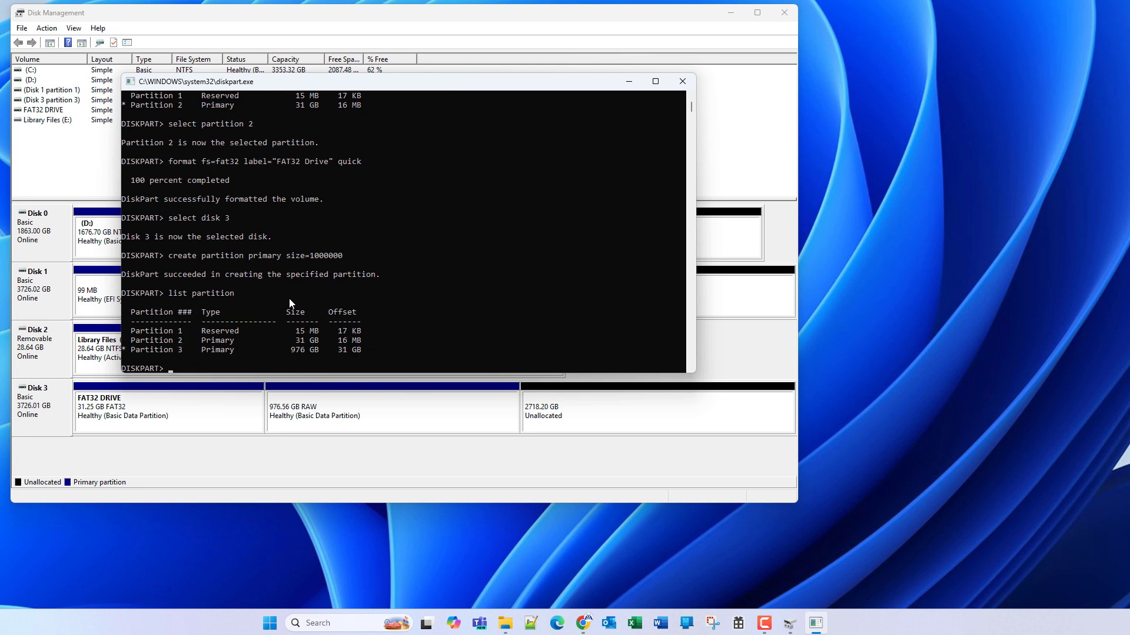
{"action": "type", "text": "select partition 3"}
{"action": "key", "text": "Return"}
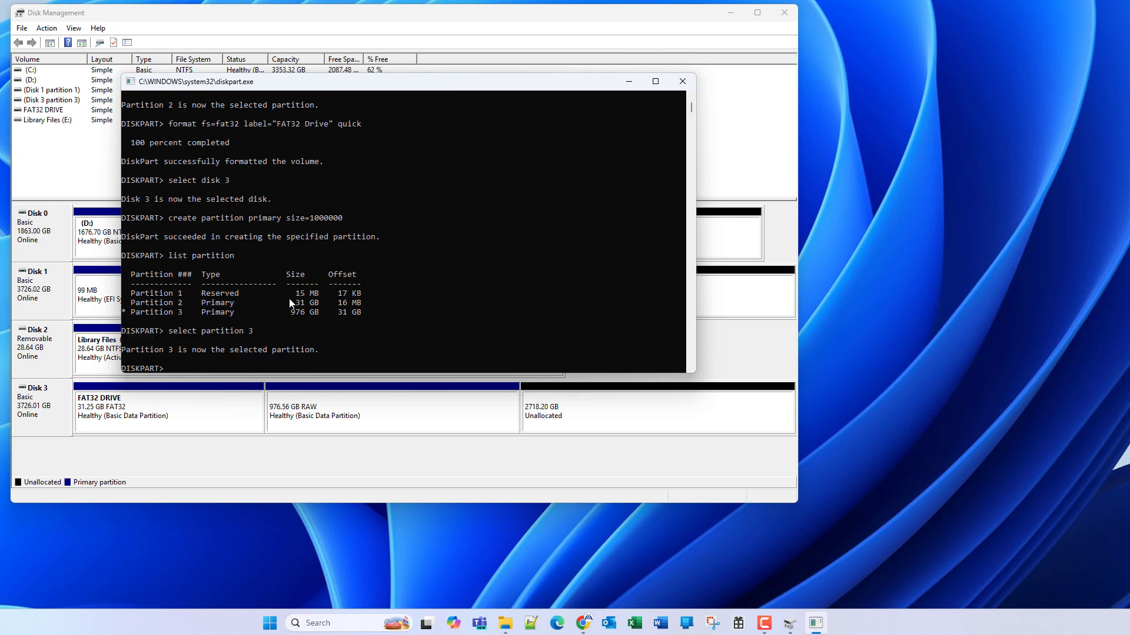
{"action": "type", "text": "format fs=ExFA"}
{"action": "key", "text": "BackSpace"}
{"action": "key", "text": "BackSpace"}
{"action": "key", "text": "BackSpace"}
{"action": "key", "text": "BackSpace"}
{"action": "type", "text": "exFAT label=\"exFAT Drive"}
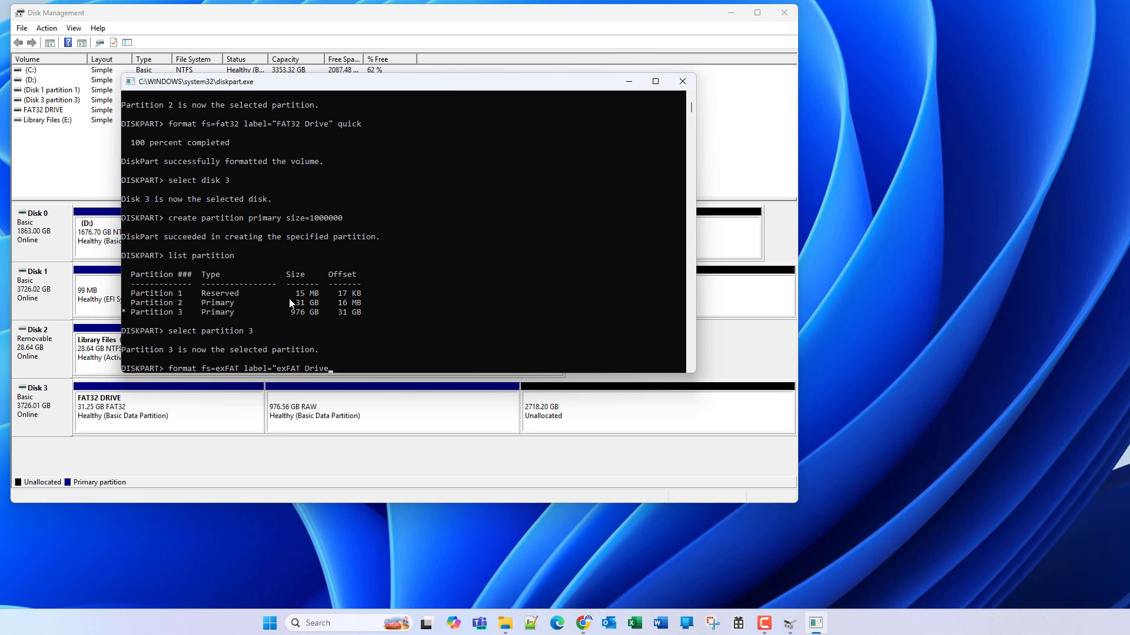
{"action": "type", "text": "\" quick"}
{"action": "key", "text": "Return"}
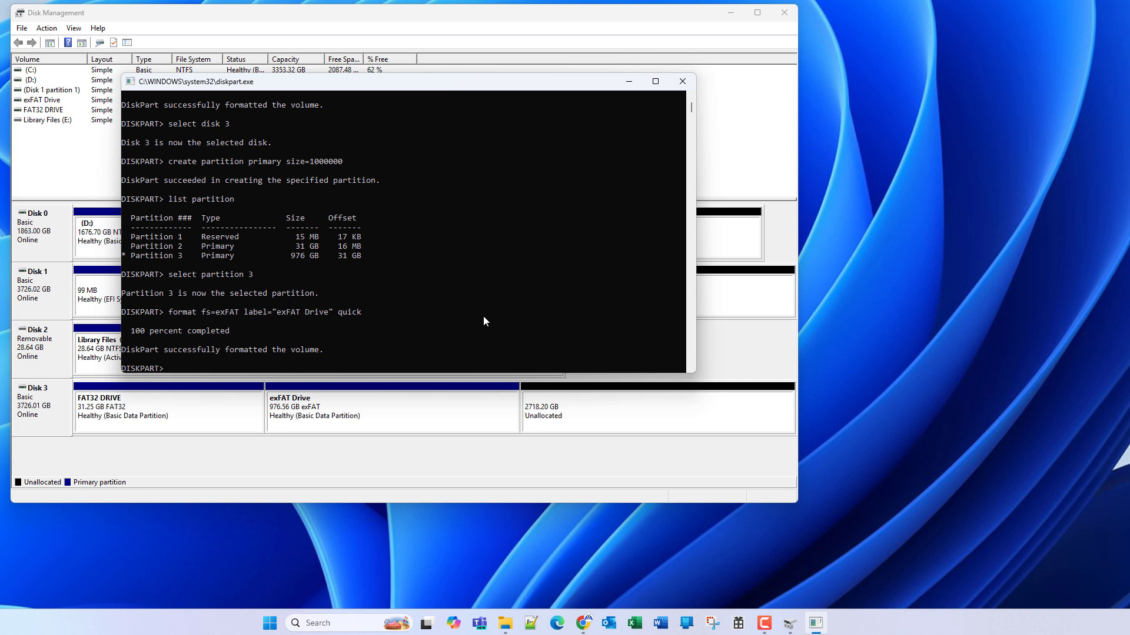
{"action": "right_click", "coordinate": [570, 411]}
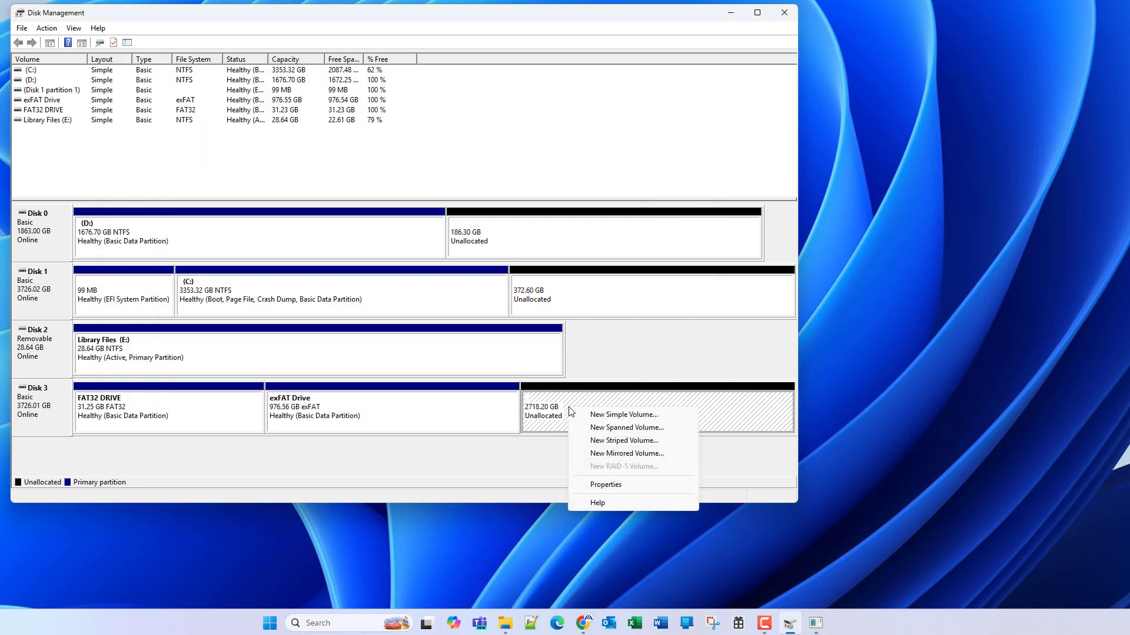
{"action": "left_click", "coordinate": [625, 414]}
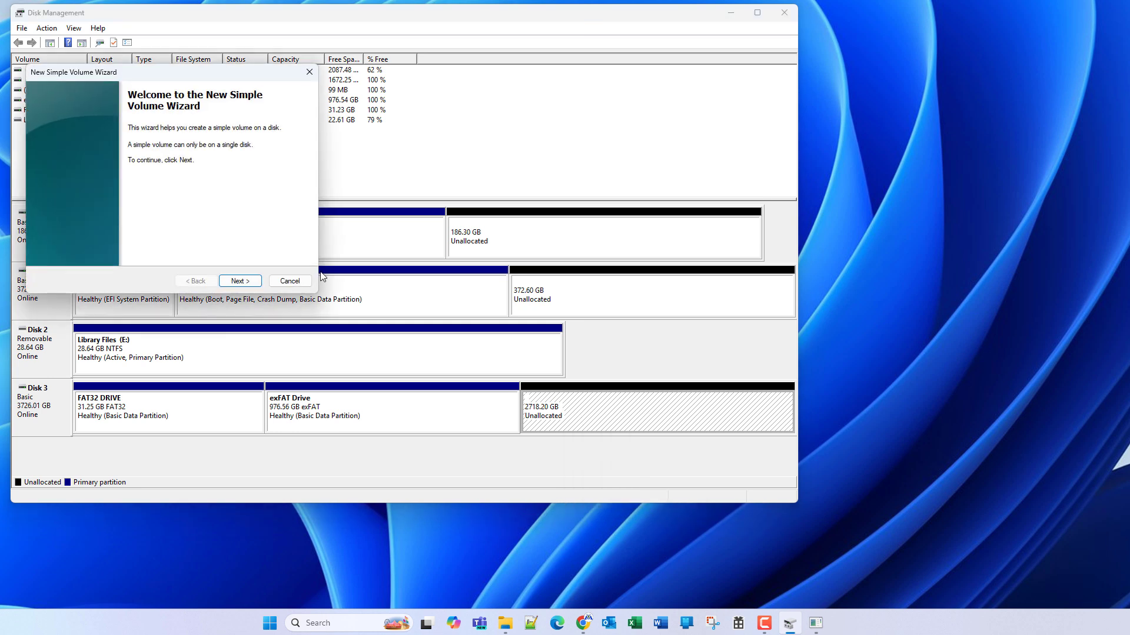
{"action": "left_click", "coordinate": [244, 281]}
{"action": "left_click_drag", "start_coordinate": [202, 188], "coordinate": [176, 189]}
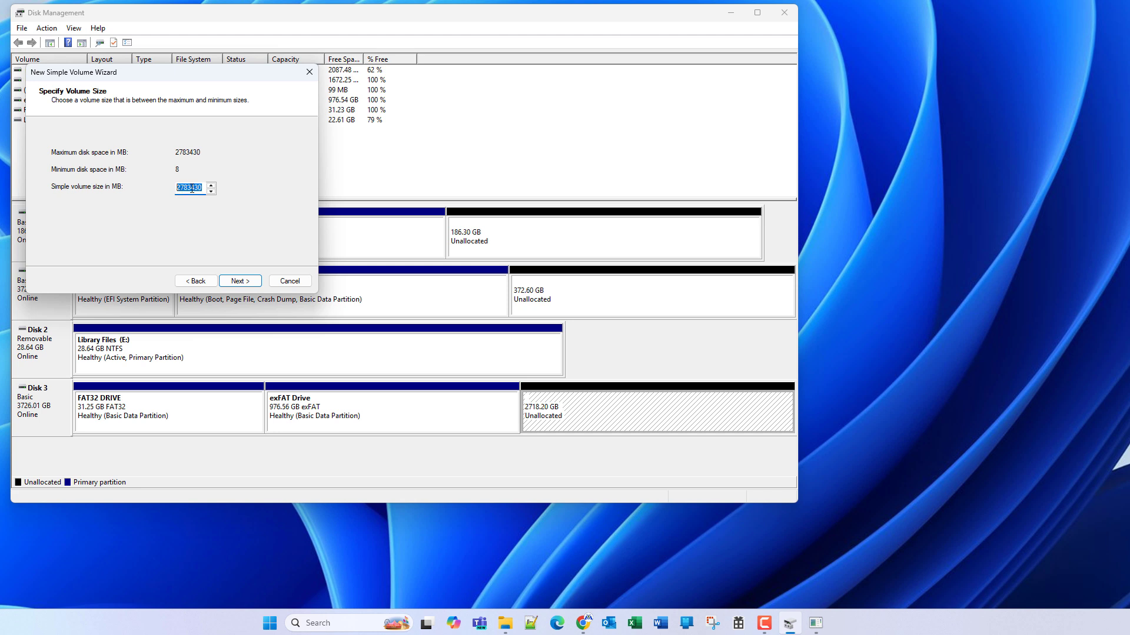
{"action": "left_click", "coordinate": [290, 281]}
{"action": "key", "text": "alt+Tab"}
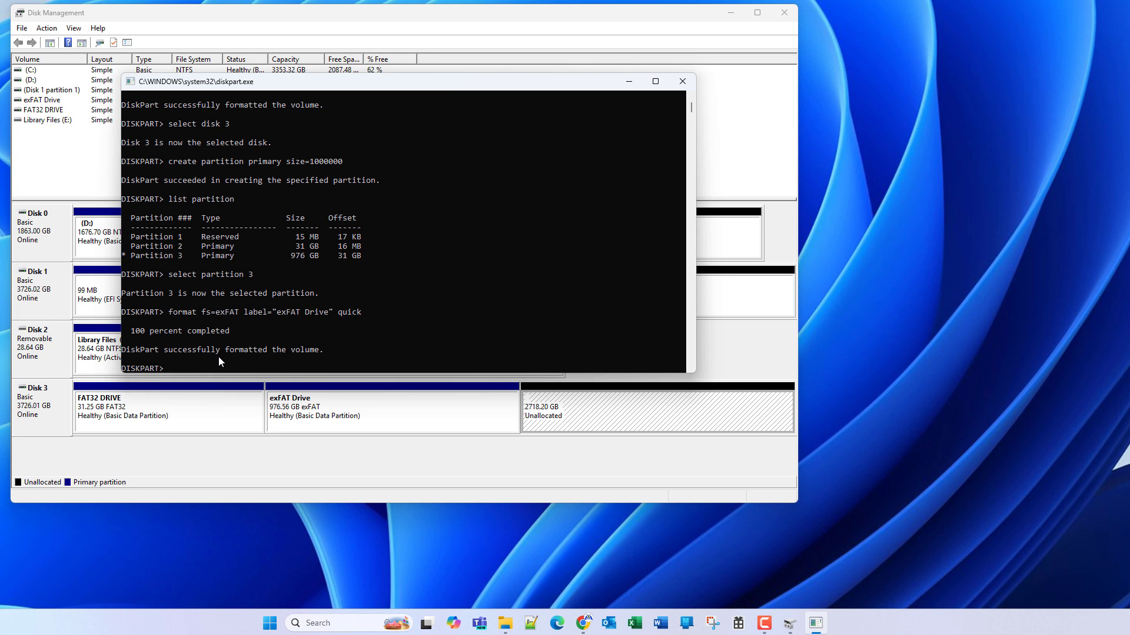
Create a 2783430 MB primary partition 4 and quick-format it NTFS labelled 'NTFS Drive'
{"action": "type", "text": "create partition primary size=2783430"}
{"action": "key", "text": "Return"}
{"action": "type", "text": "sele"}
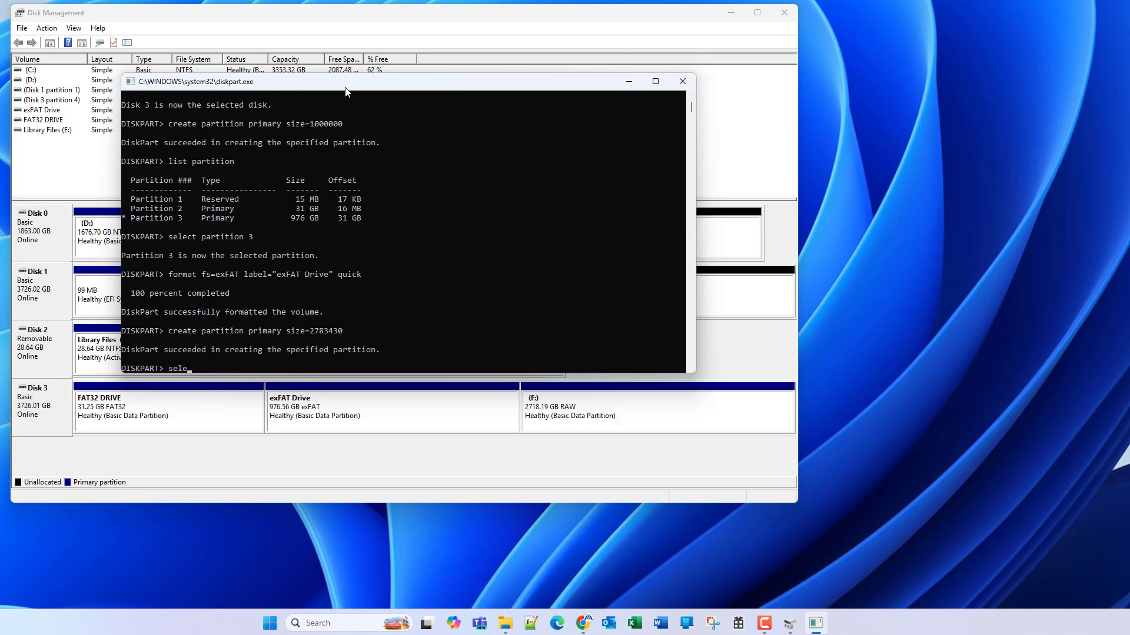
{"action": "type", "text": "ct partition 4"}
{"action": "key", "text": "Return"}
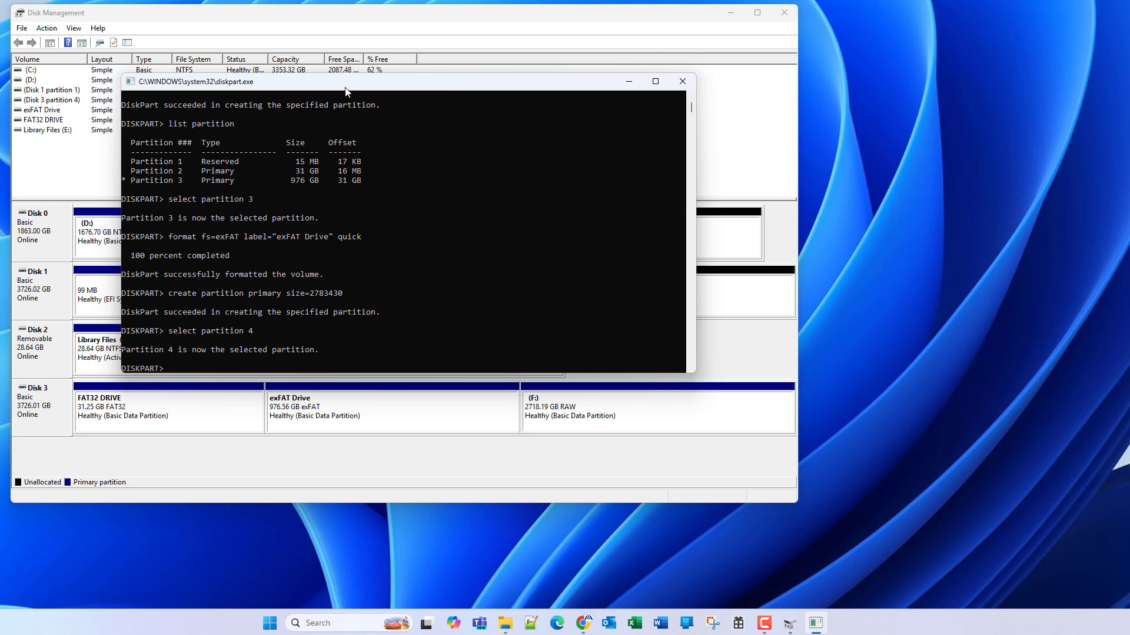
{"action": "type", "text": "format fs=ntfs label=\"NTFS Drive\" quick"}
{"action": "key", "text": "Return"}
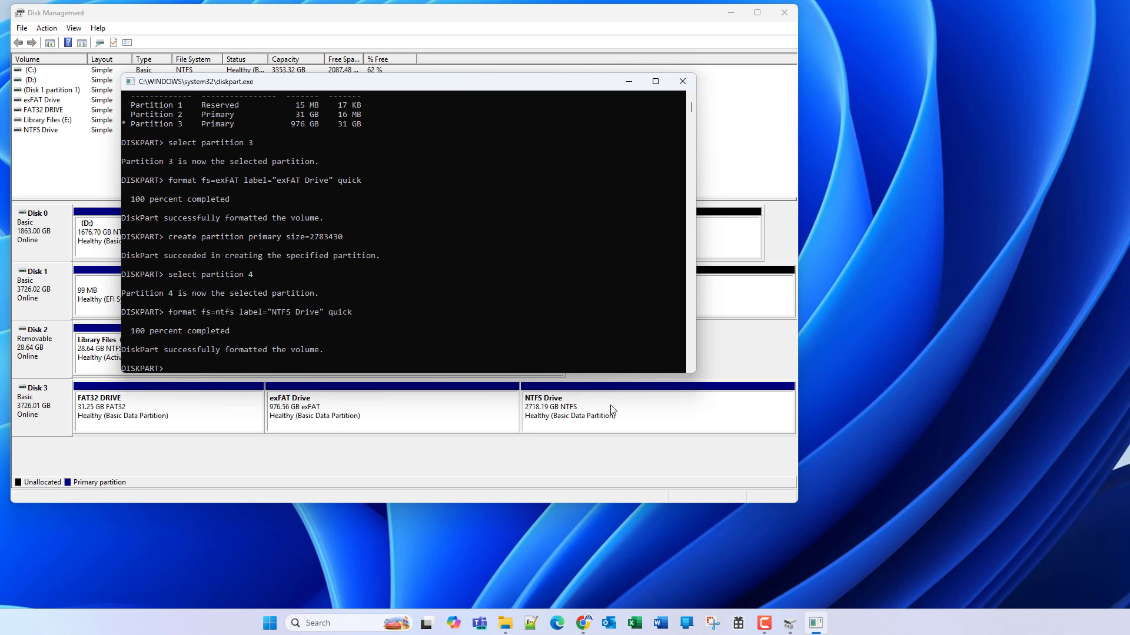
On Disk 3, assign drive letter N to partition 2, the FAT32 partition
{"action": "type", "text": "select disk 3"}
{"action": "key", "text": "Return"}
{"action": "type", "text": "select pa"}
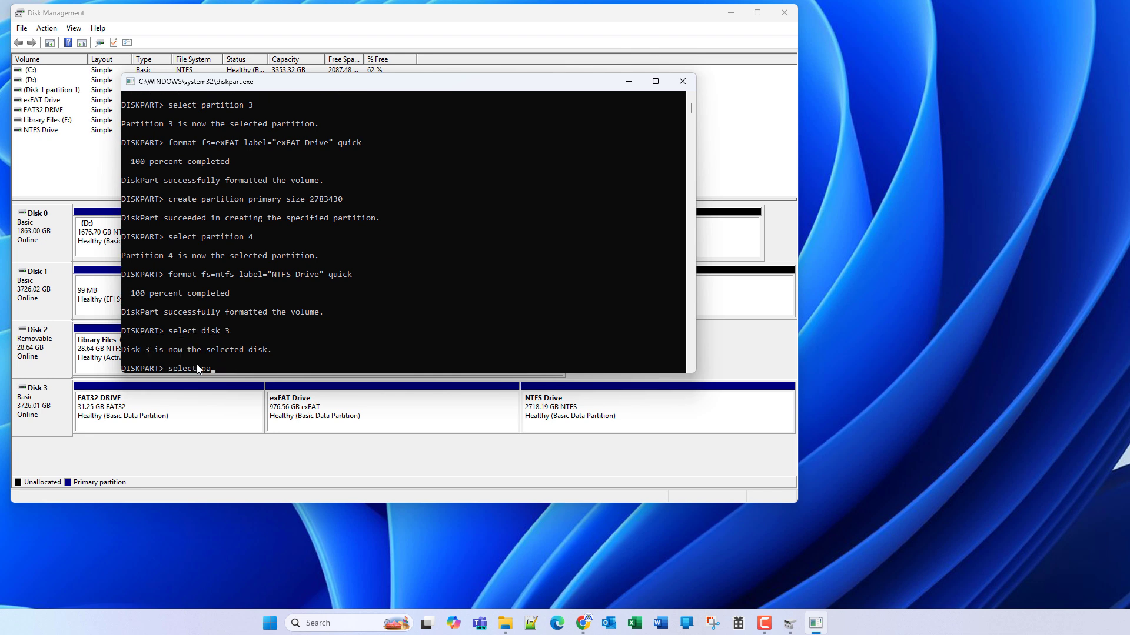
{"action": "type", "text": "rtition"}
{"action": "scroll", "coordinate": [326, 312], "scroll_direction": "up", "scroll_amount": 2}
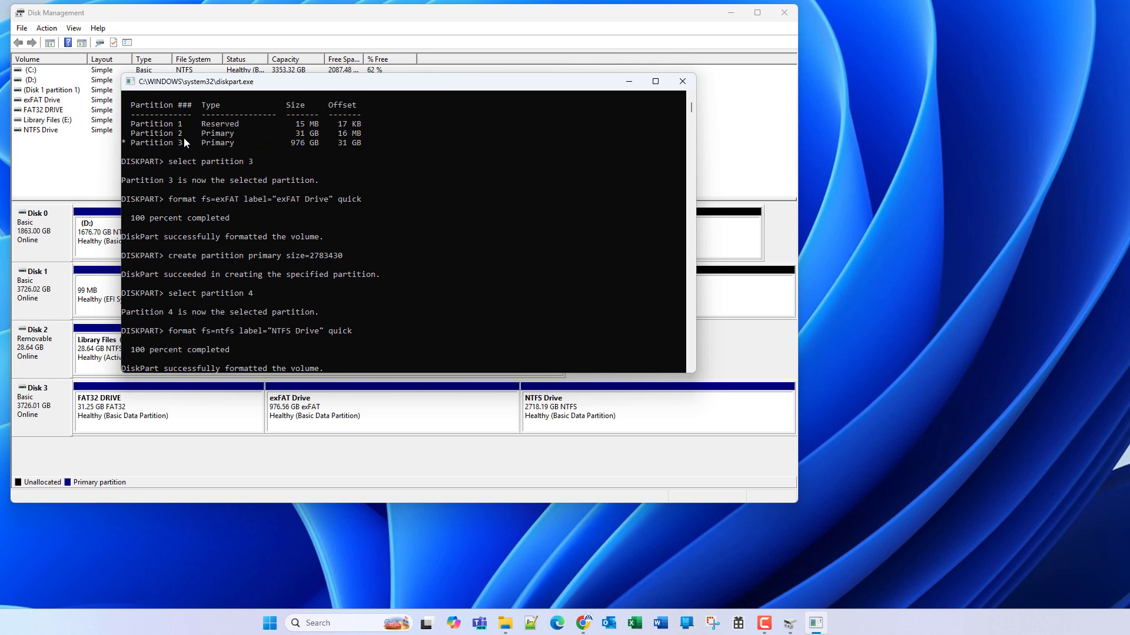
{"action": "scroll", "coordinate": [269, 319], "scroll_direction": "down", "scroll_amount": 3}
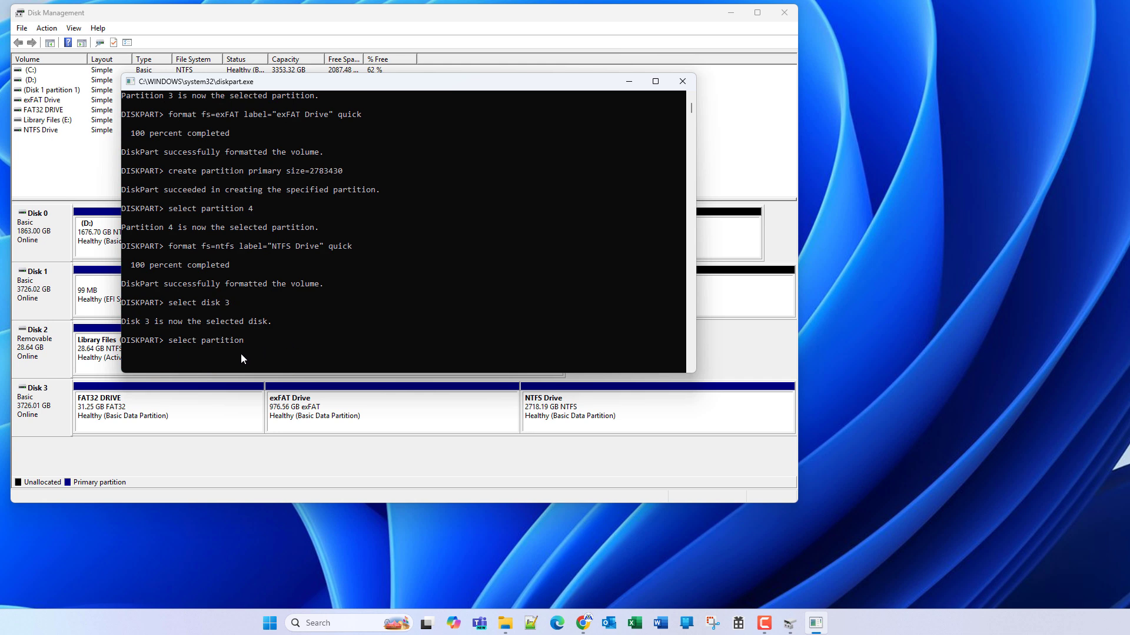
{"action": "type", "text": "2"}
{"action": "key", "text": "Return"}
{"action": "type", "text": "assign l"}
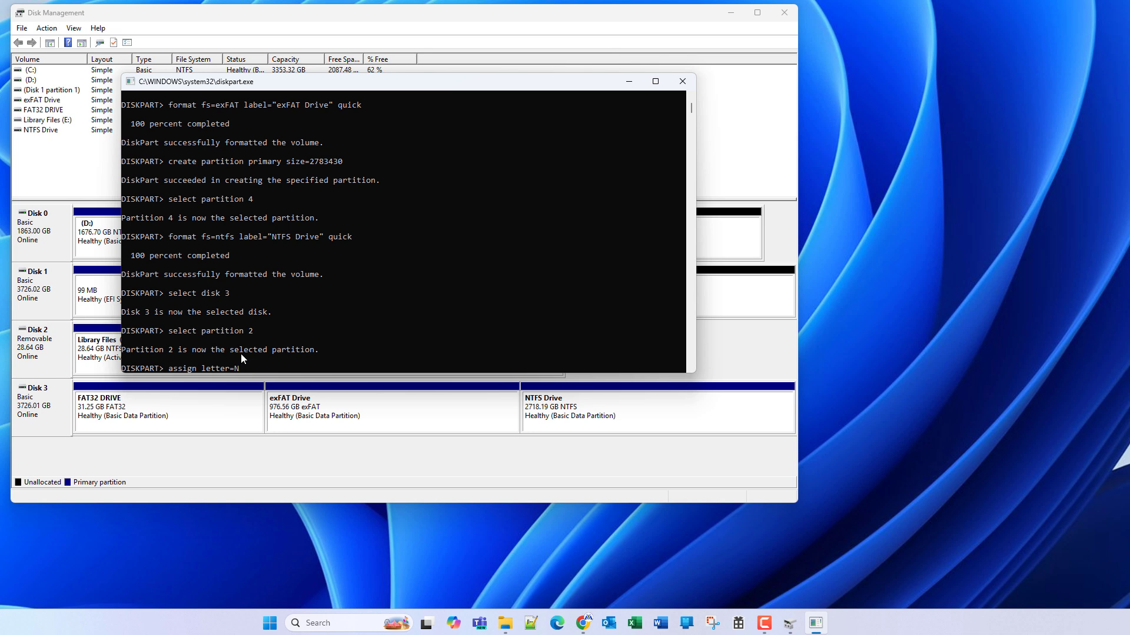
{"action": "type", "text": "etter=N"}
{"action": "key", "text": "Return"}
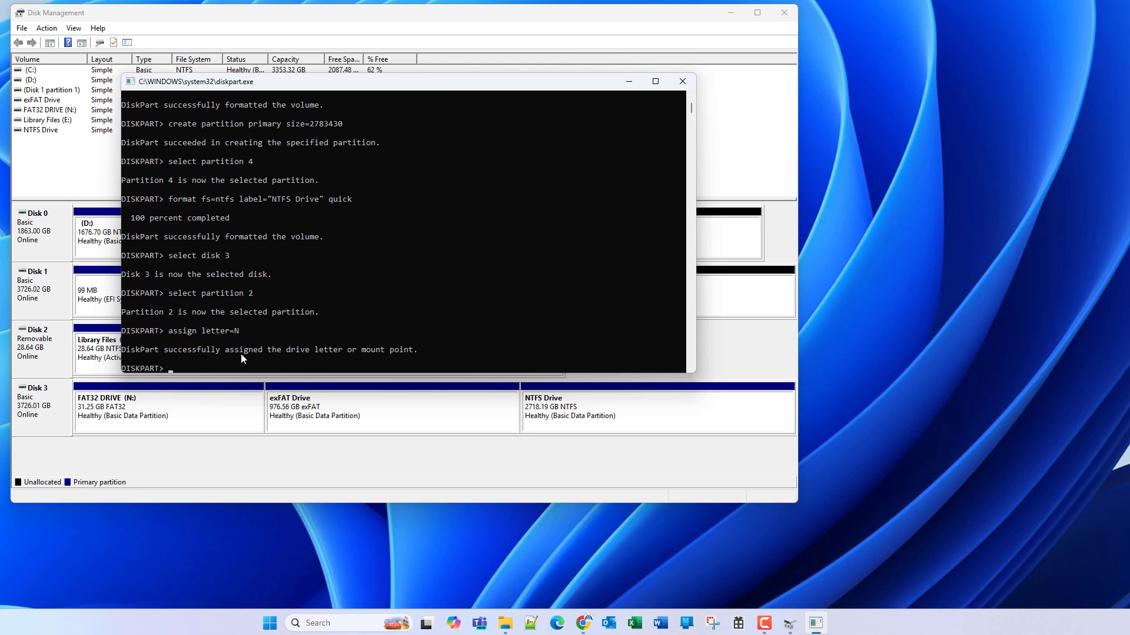
Assign drive letter M to partition 3, the exFAT partition
{"action": "type", "text": "select"}
{"action": "type", "text": "partition 3"}
{"action": "key", "text": "Return"}
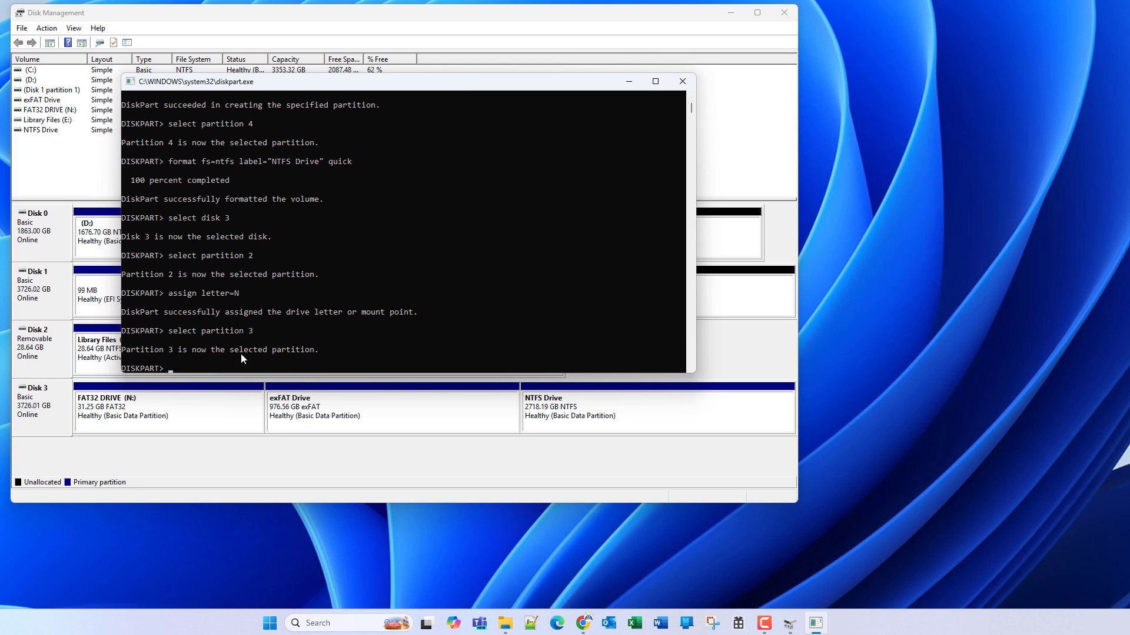
{"action": "type", "text": "assign letter=M"}
{"action": "key", "text": "Return"}
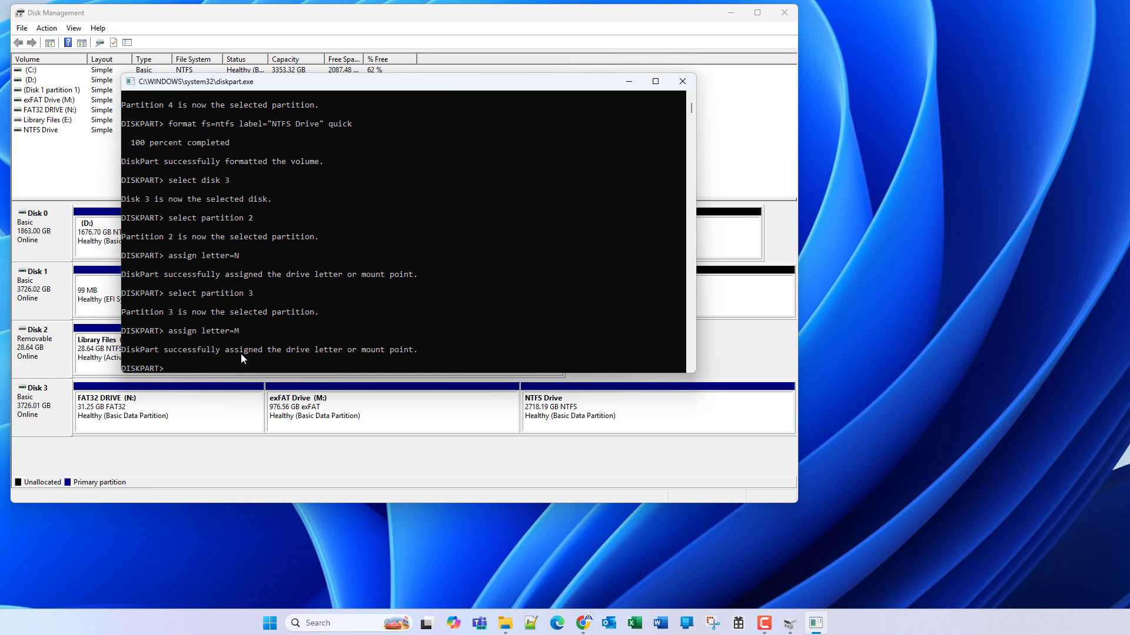
Assign drive letter T to partition 4, the NTFS partition
{"action": "type", "text": "select partition 4"}
{"action": "key", "text": "Return"}
{"action": "type", "text": "assign letter"}
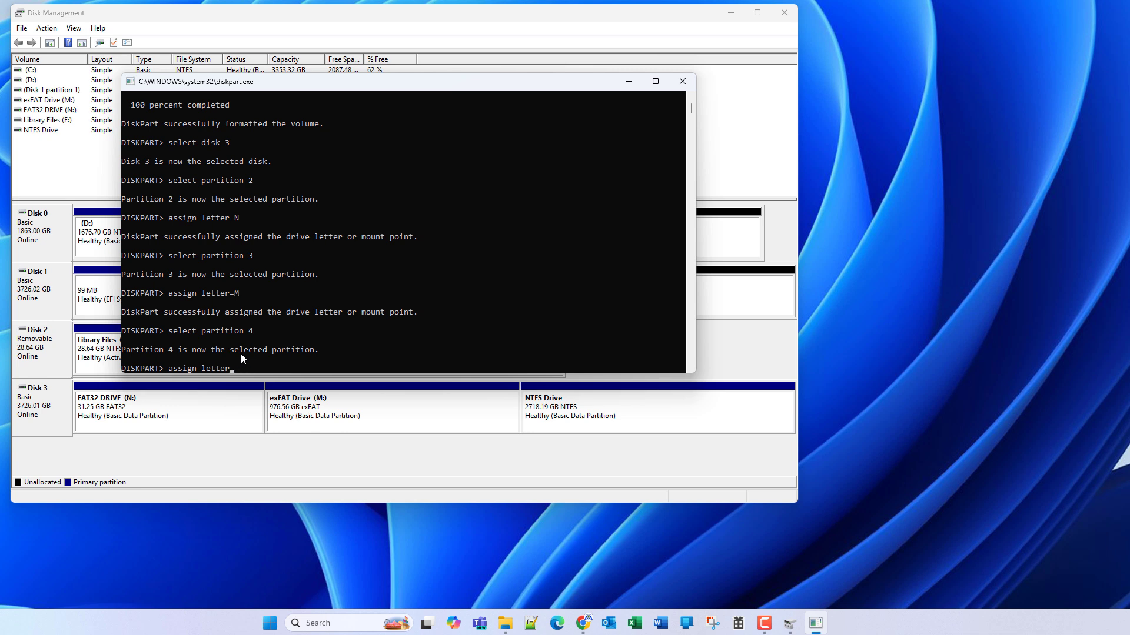
{"action": "type", "text": "=T"}
{"action": "key", "text": "Return"}
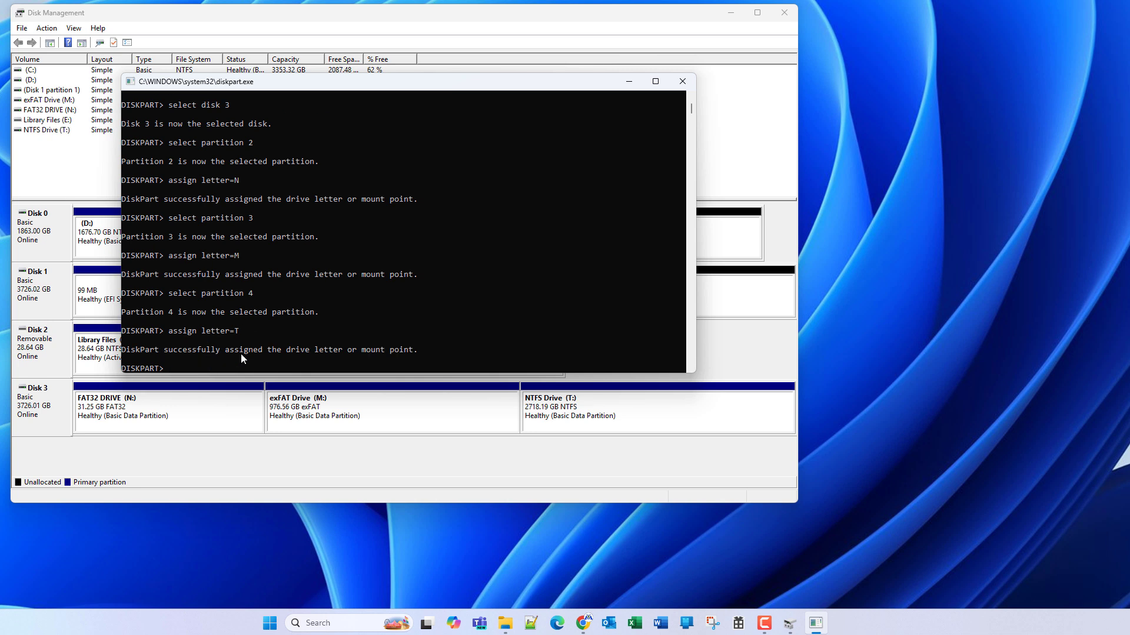